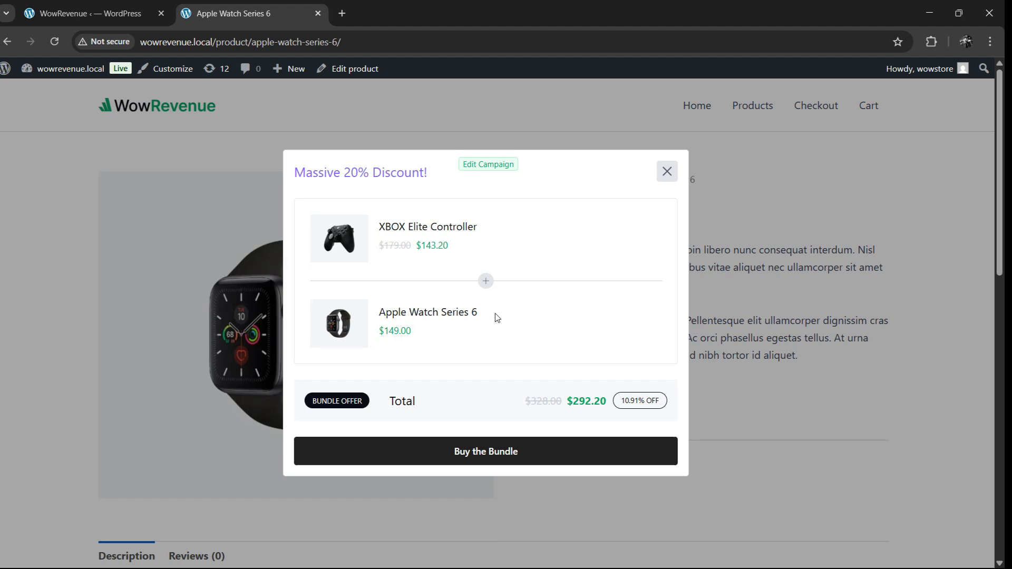
Skim the wowrevenue.com homepage, highlighting the Apple Watch Series 6 title and 'Massive 20% Discount!' heading.
left_click_drag(494, 315, 378, 316)
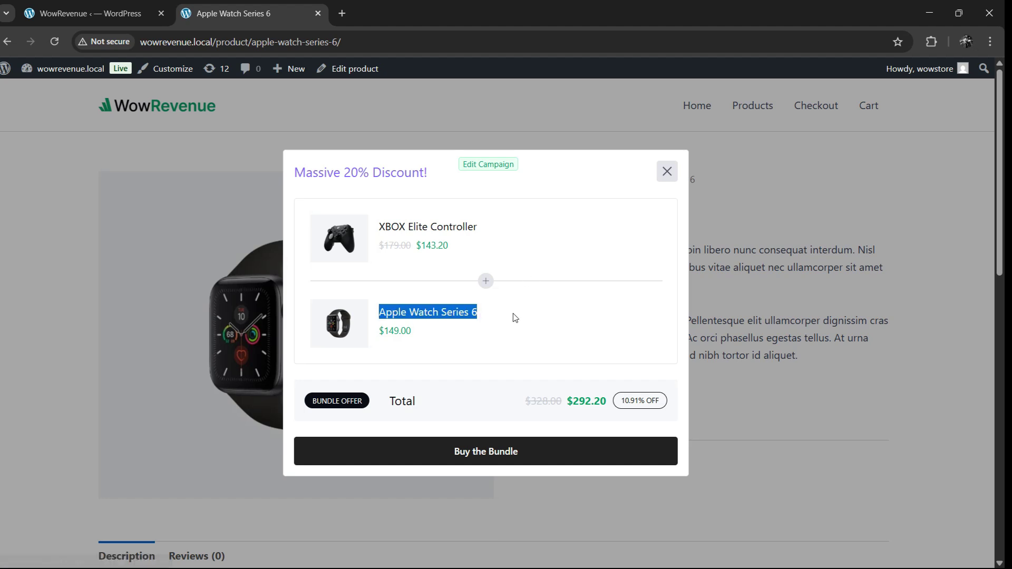
left_click_drag(293, 175, 436, 181)
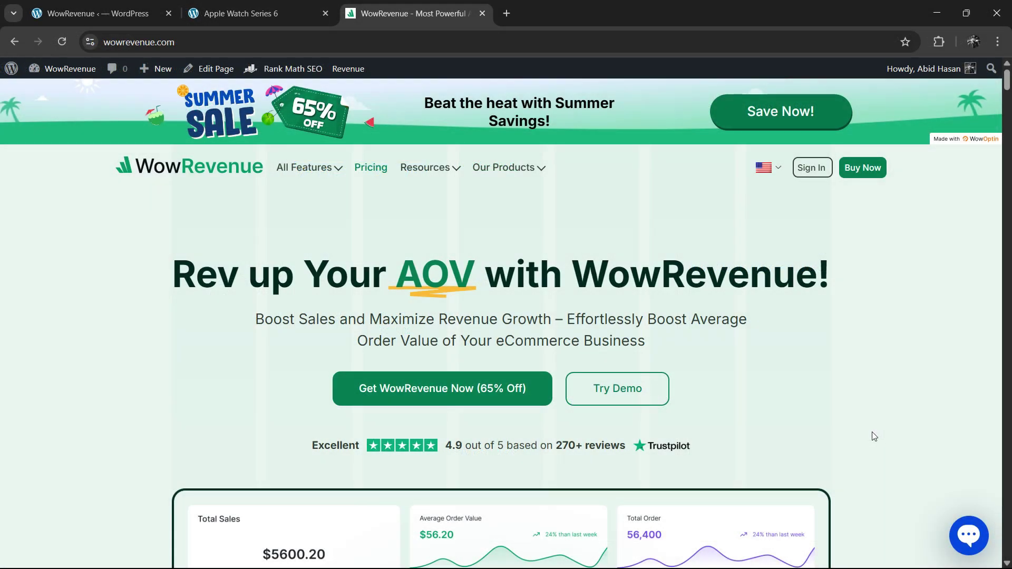
scroll(872, 432, "down", 10)
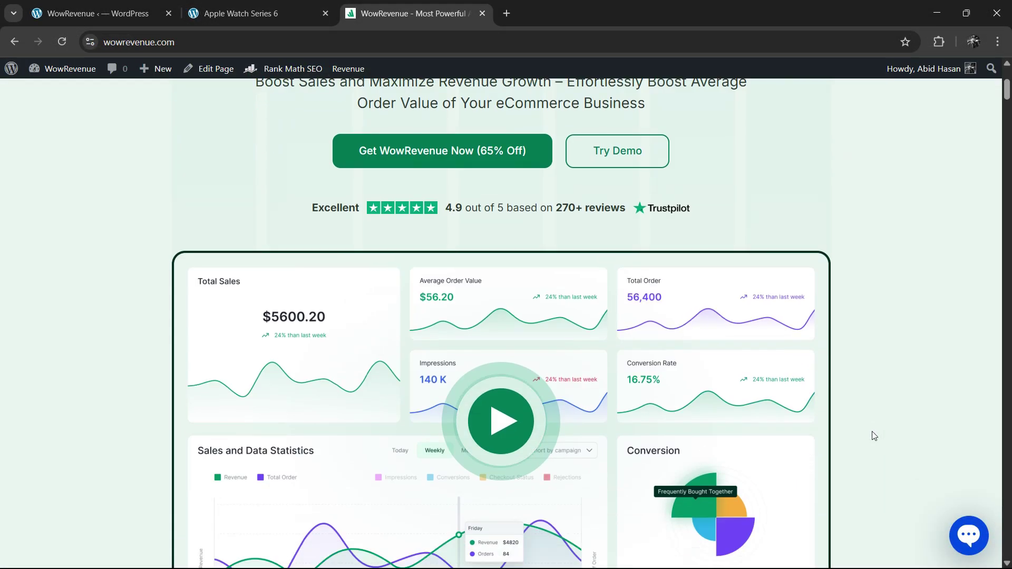
scroll(870, 433, "down", 3)
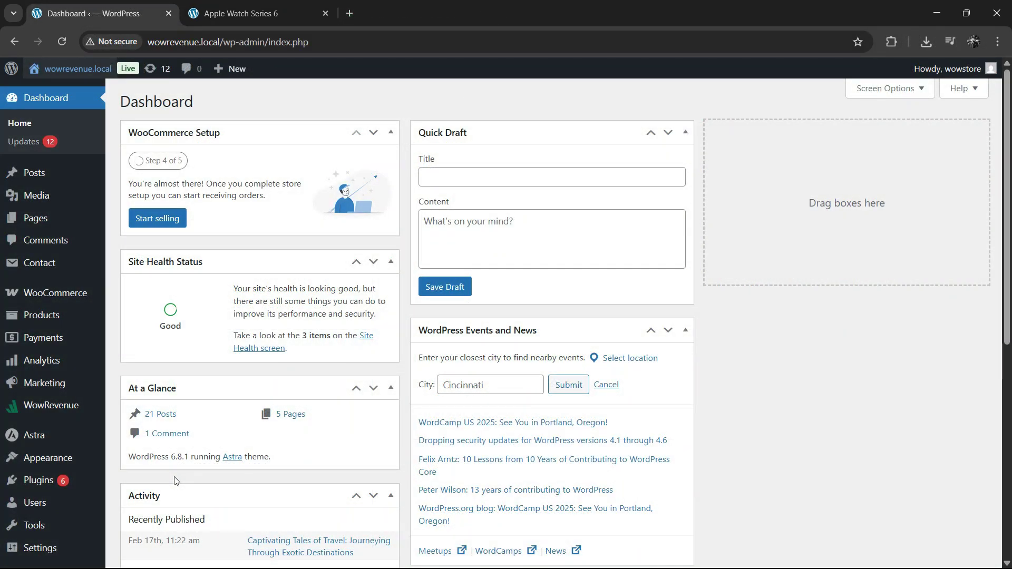
Search the Add Plugin page for 'wowreve' to find the WowRevenue plugin.
left_click(42, 485)
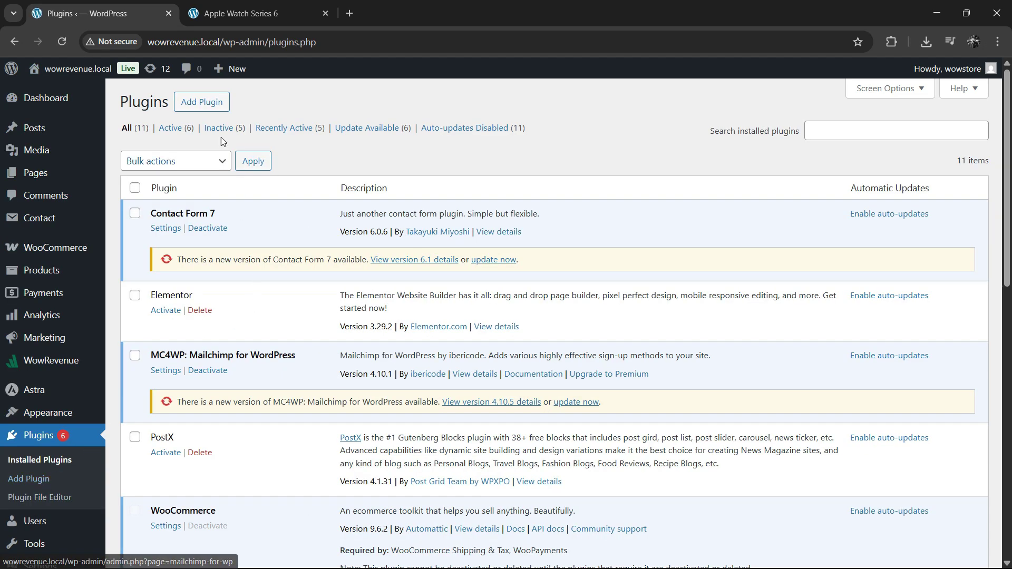
left_click(217, 109)
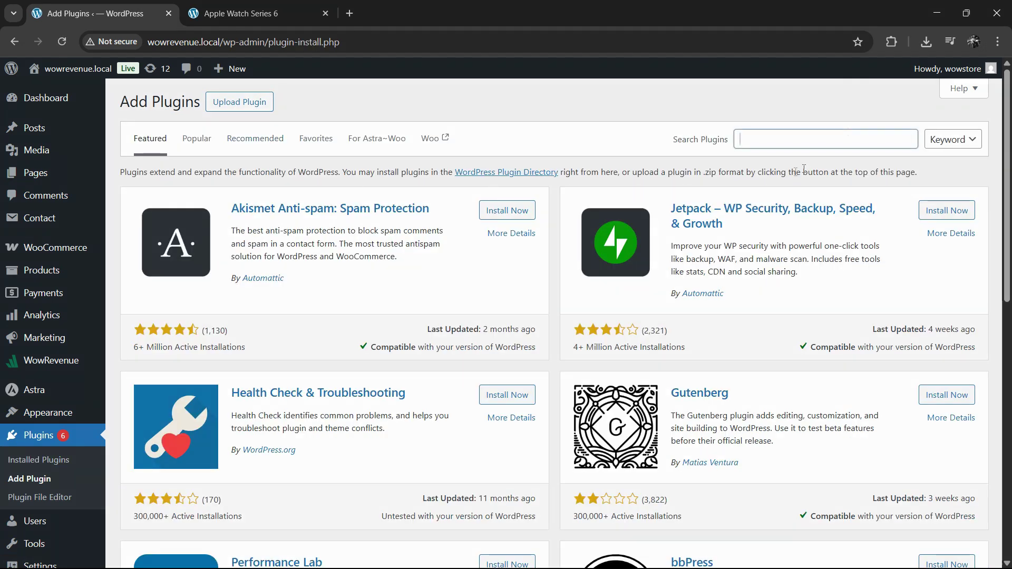
type("wowreve")
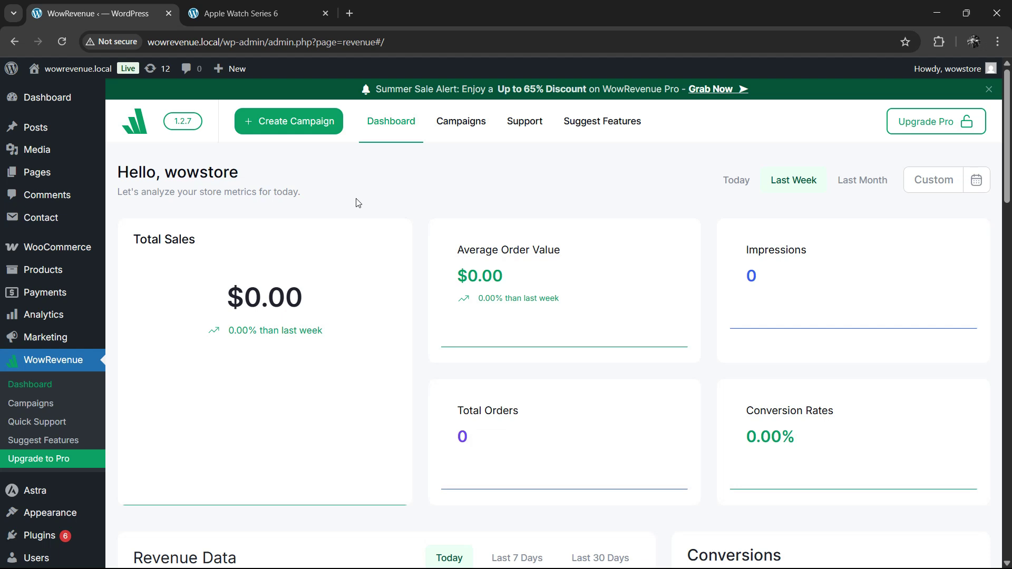
Create a Bundle Discount campaign, opening an untitled draft that targets the Product Page.
left_click(294, 128)
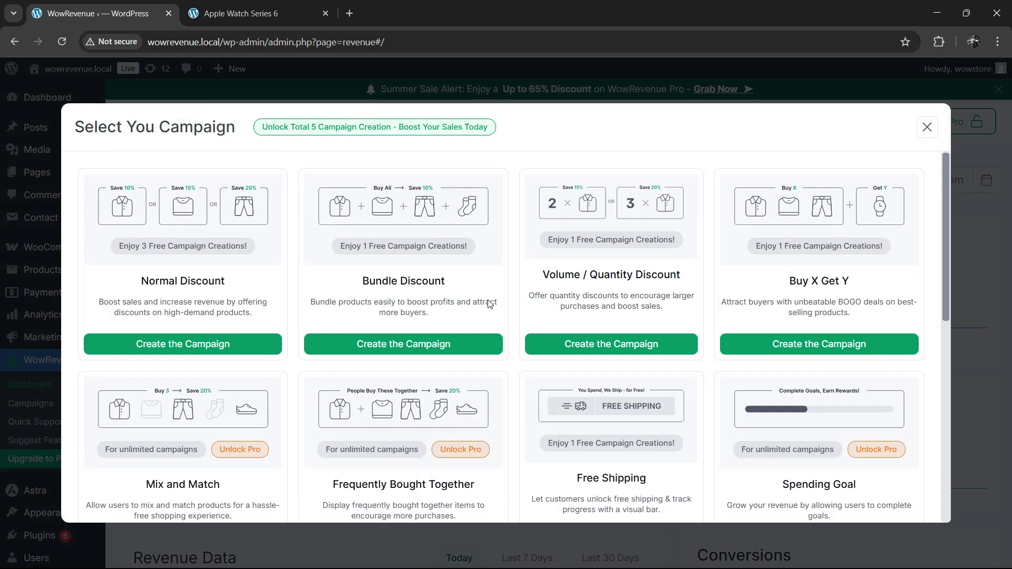
left_click(422, 348)
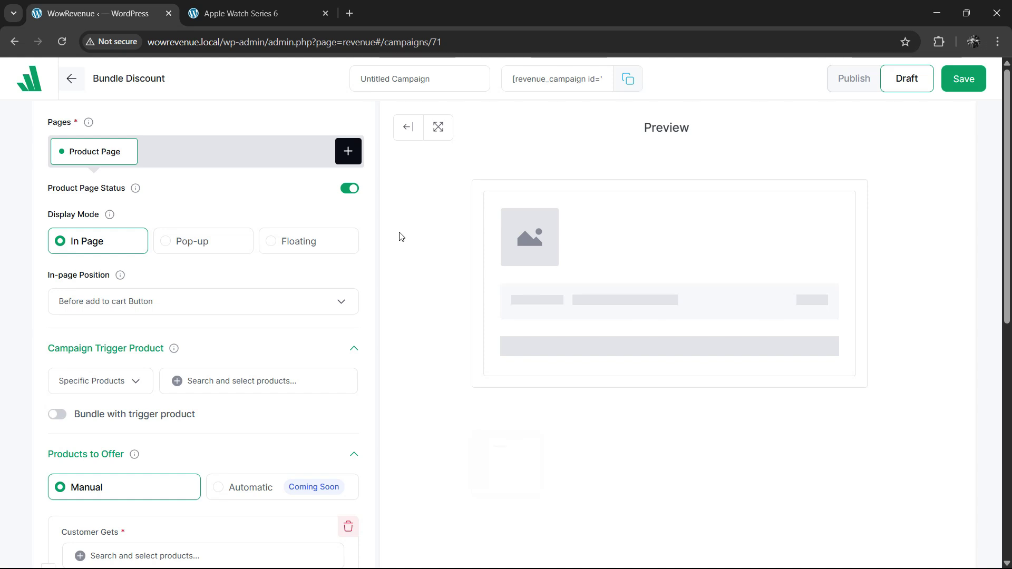
left_click(346, 151)
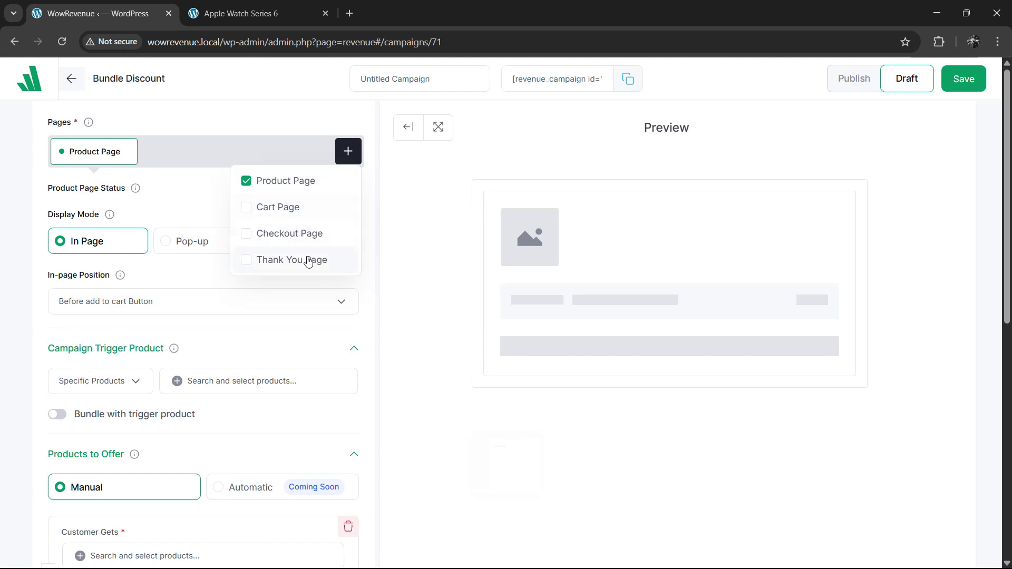
left_click(191, 241)
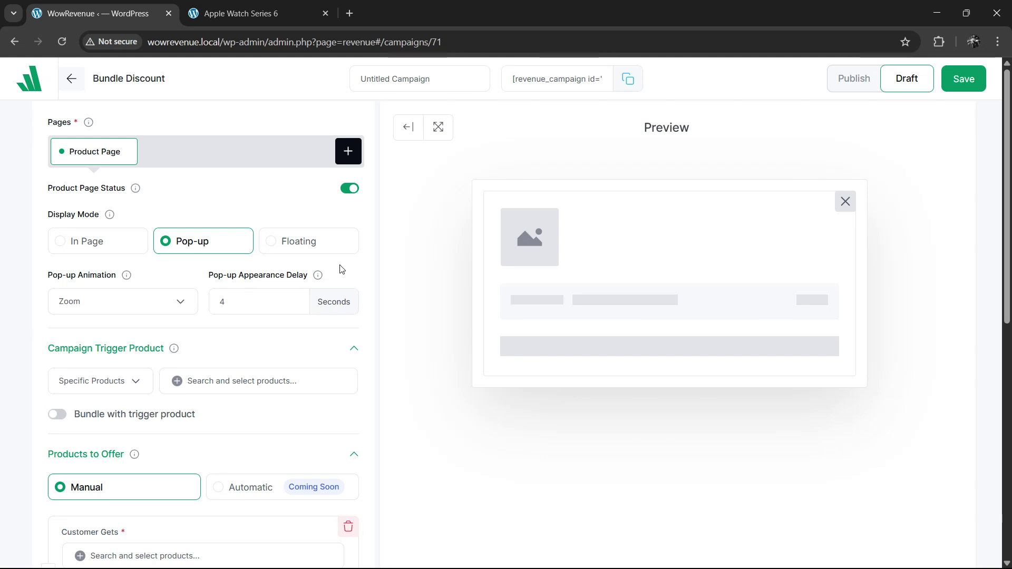
left_click(222, 244)
left_click(287, 243)
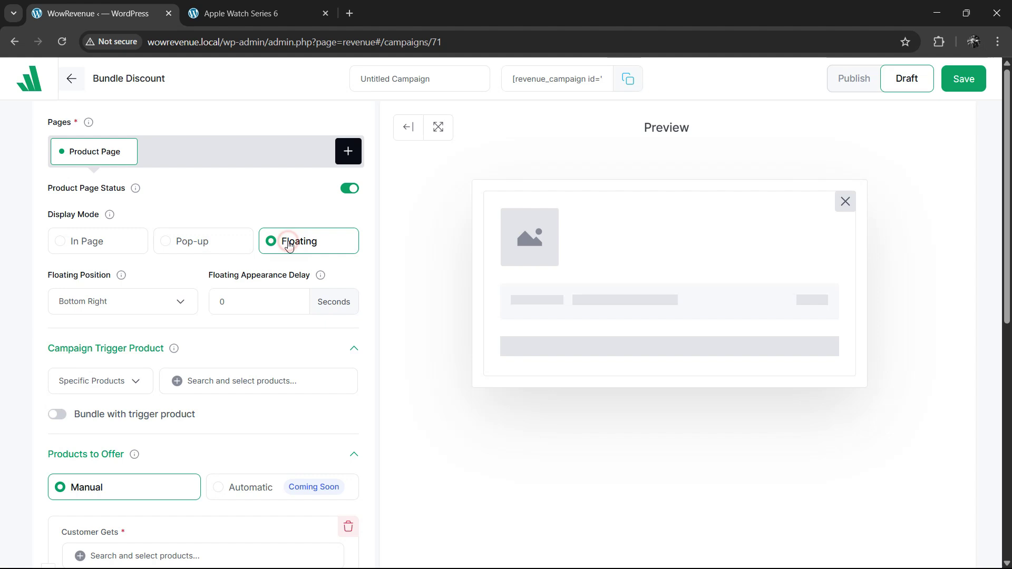
left_click(120, 243)
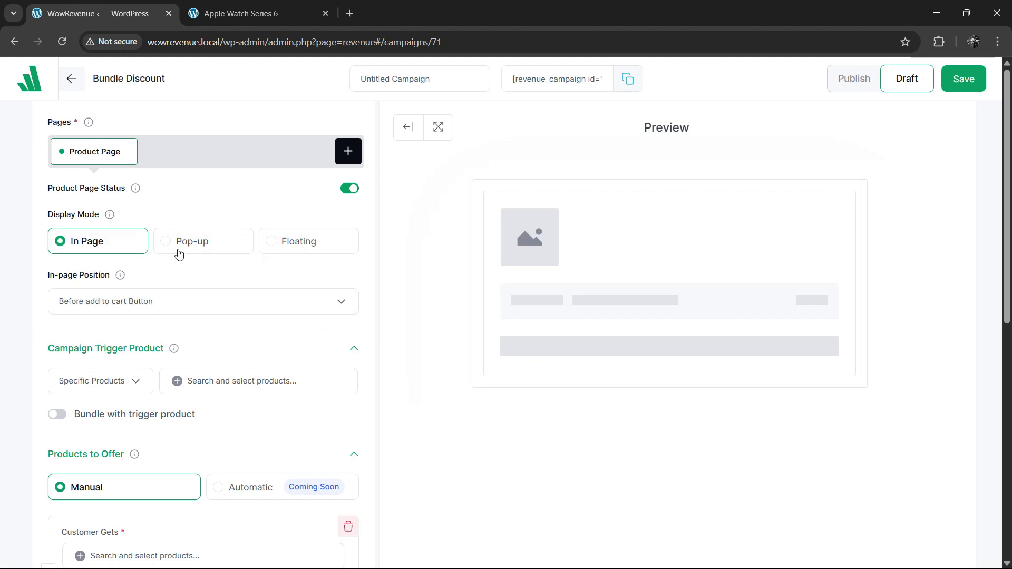
left_click(214, 249)
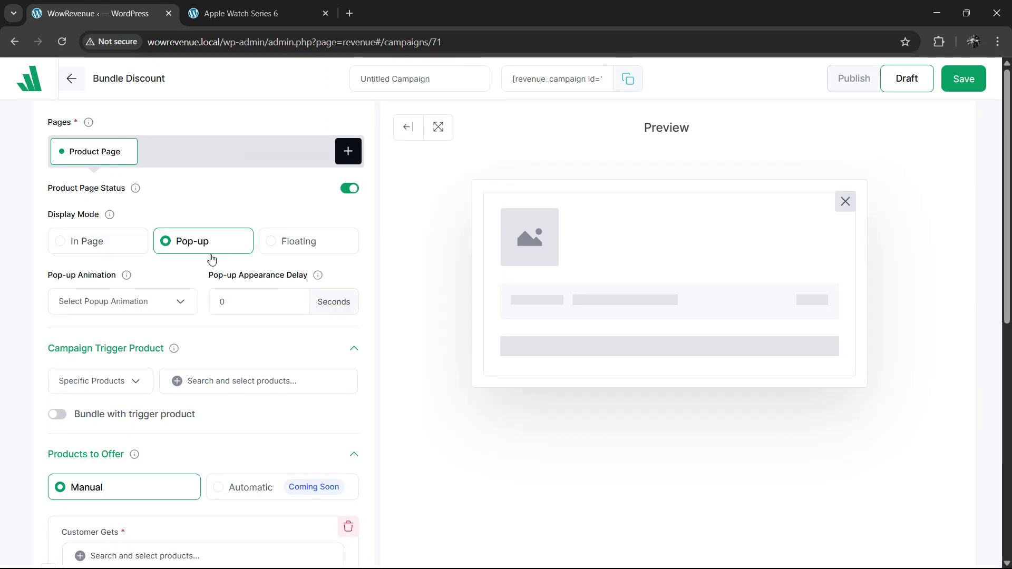
left_click(166, 299)
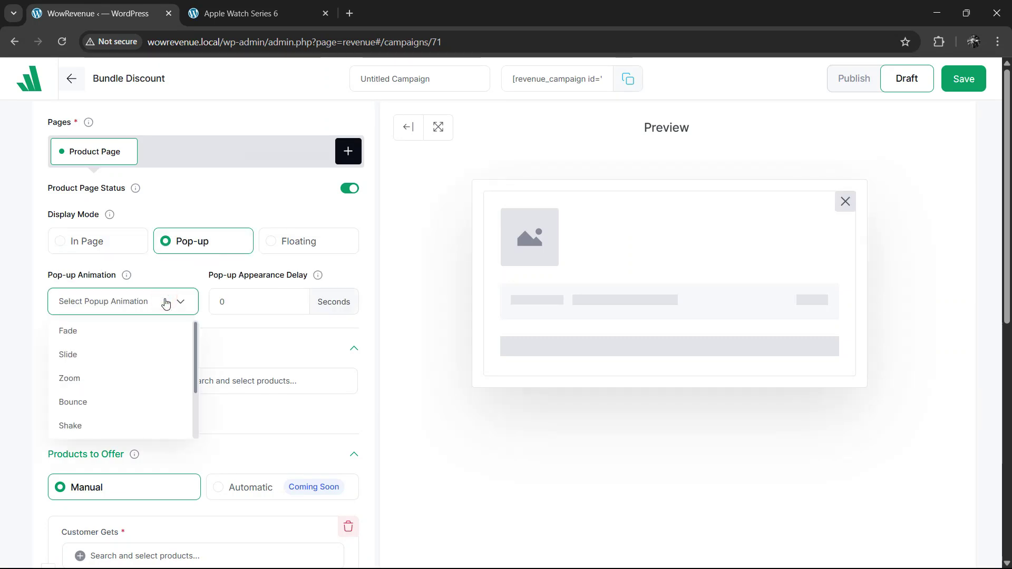
left_click(113, 378)
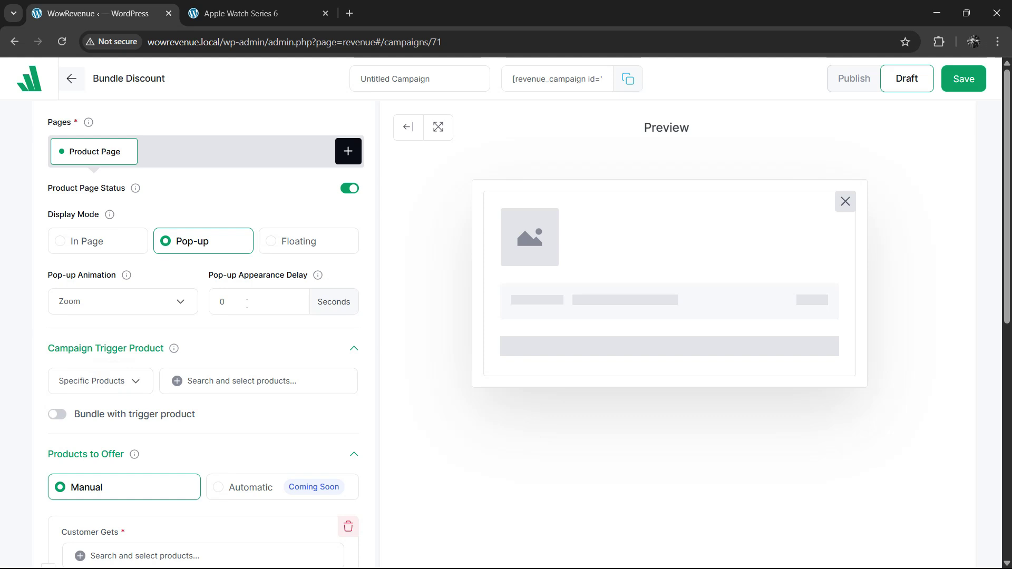
double_click(246, 303)
type("4")
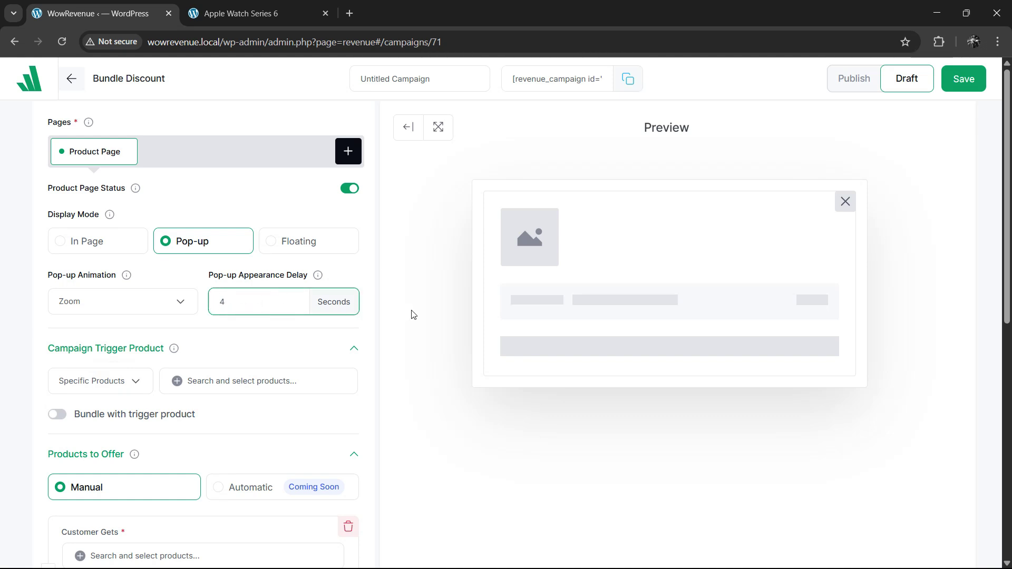
left_click(412, 315)
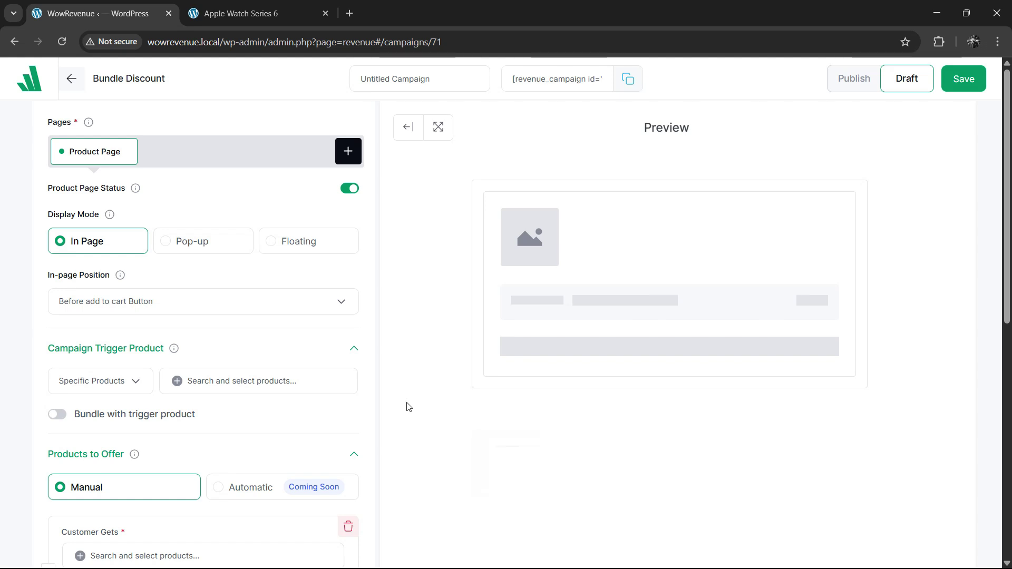
Set the campaign trigger to Specific Category with Gadgets selected, then save and continue.
mouse_move(176, 357)
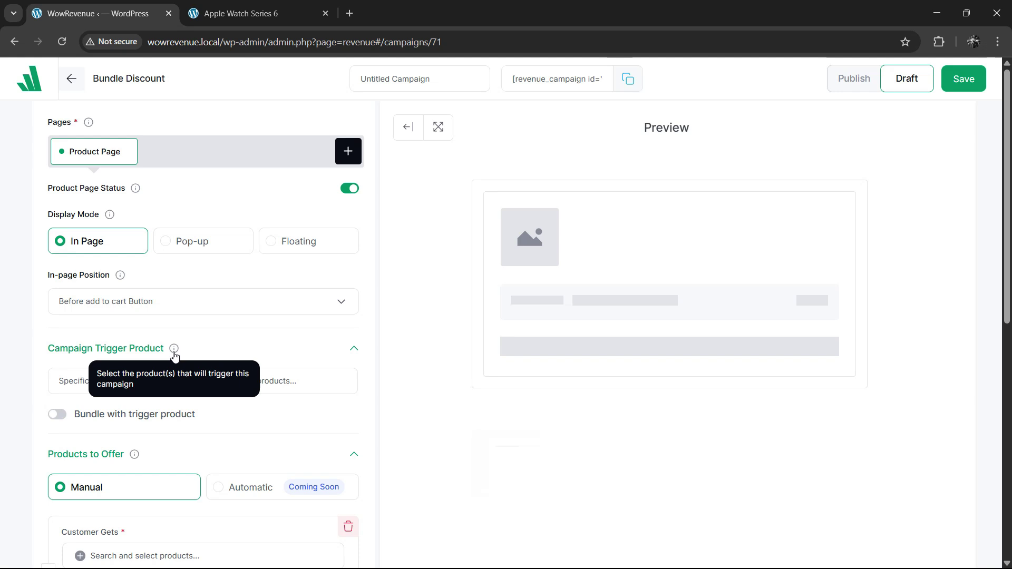
left_click(84, 382)
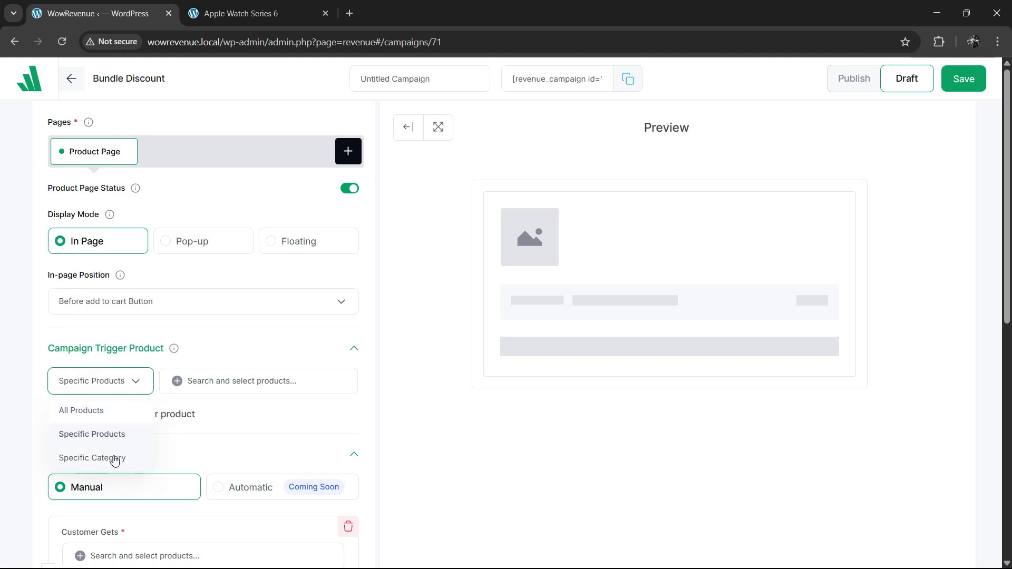
left_click(119, 381)
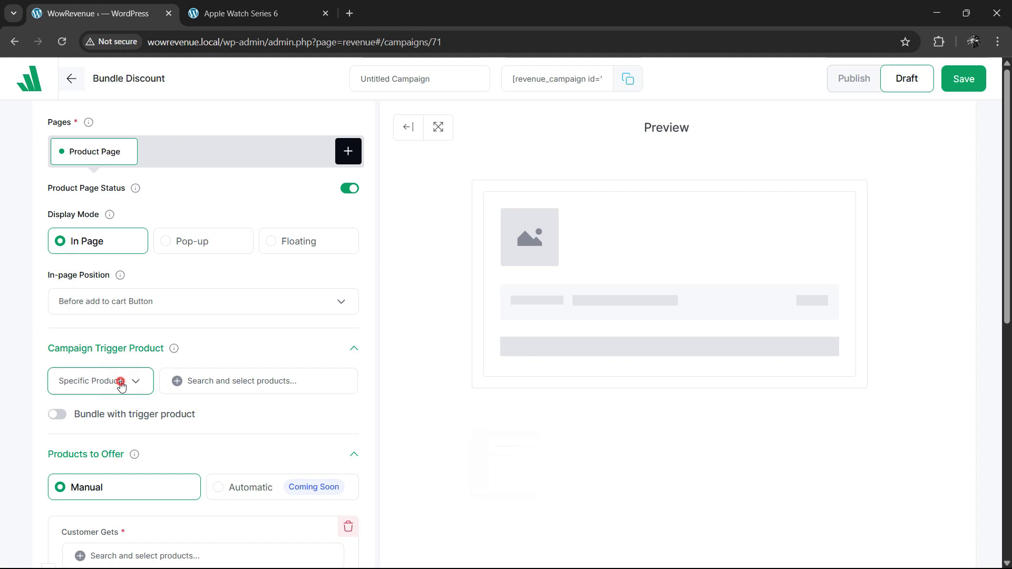
left_click(118, 388)
left_click(105, 458)
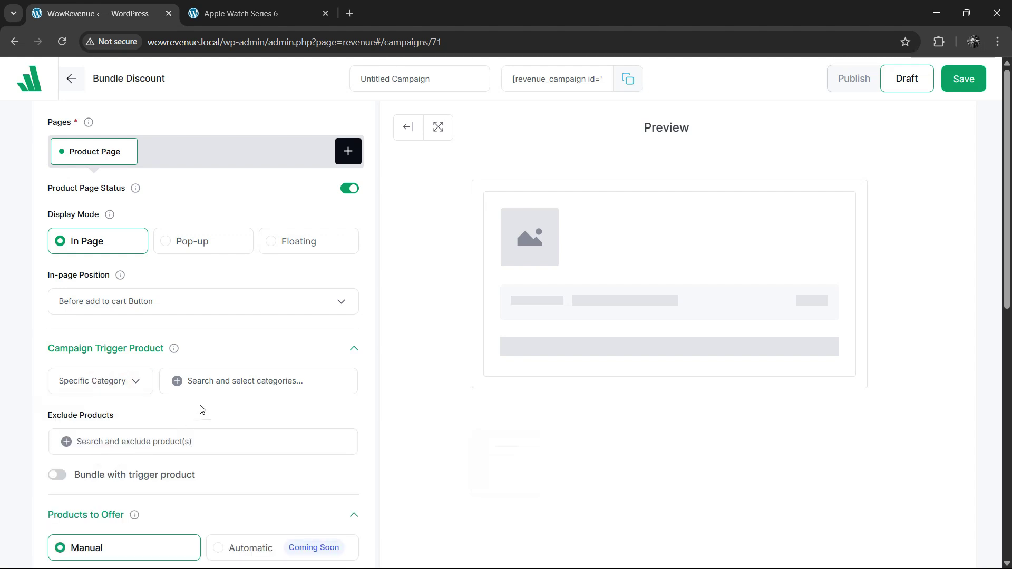
left_click(221, 391)
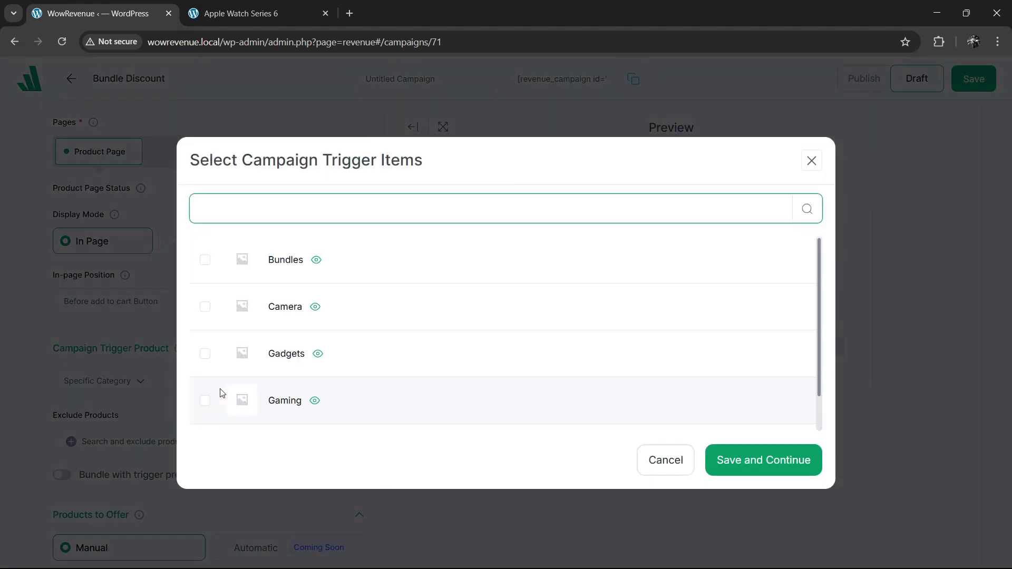
left_click(274, 354)
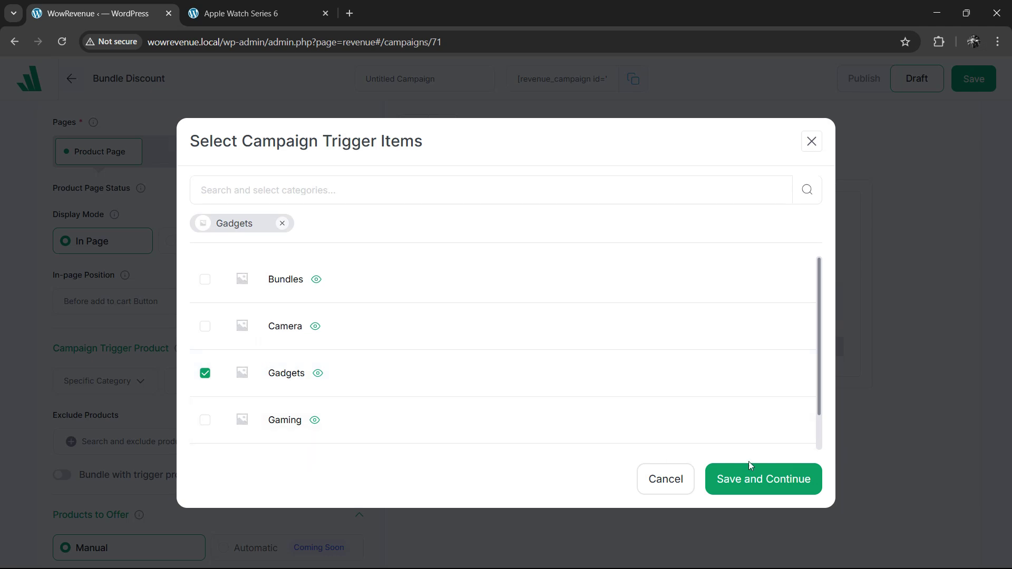
left_click(753, 478)
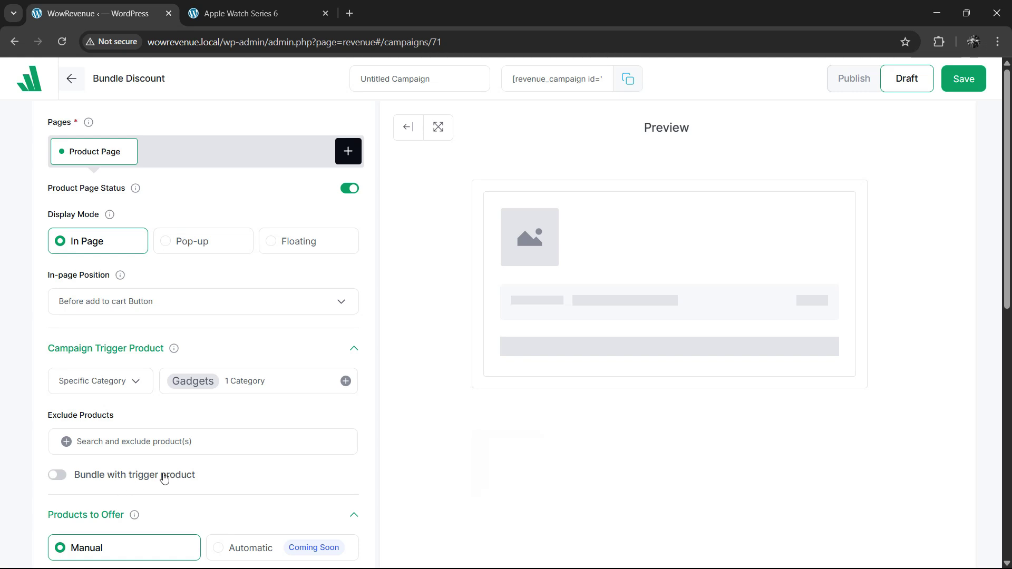
Turn on Bundle with trigger product and review the Products to Offer section.
left_click(59, 477)
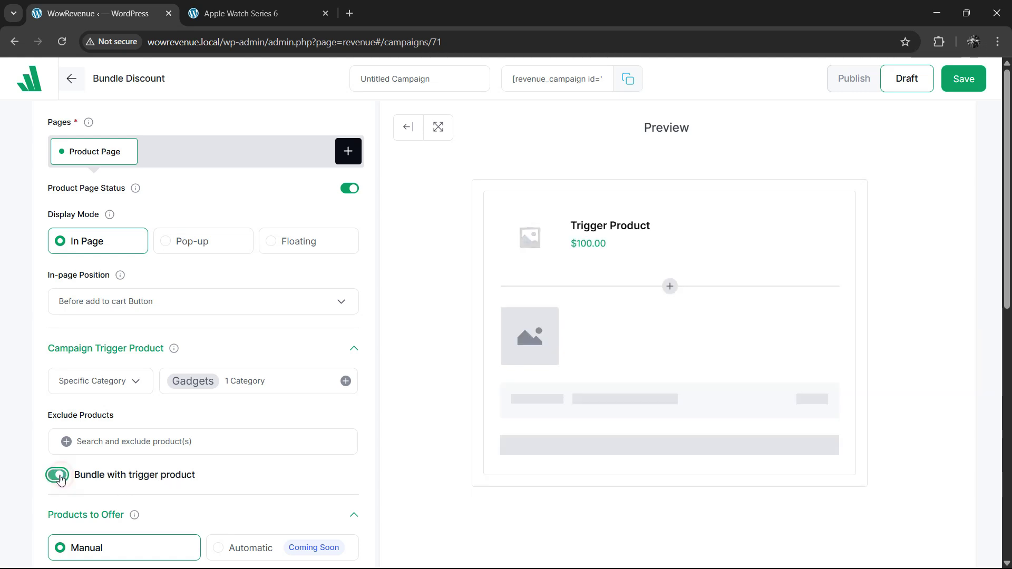
left_click(235, 478)
scroll(235, 478, "down", 5)
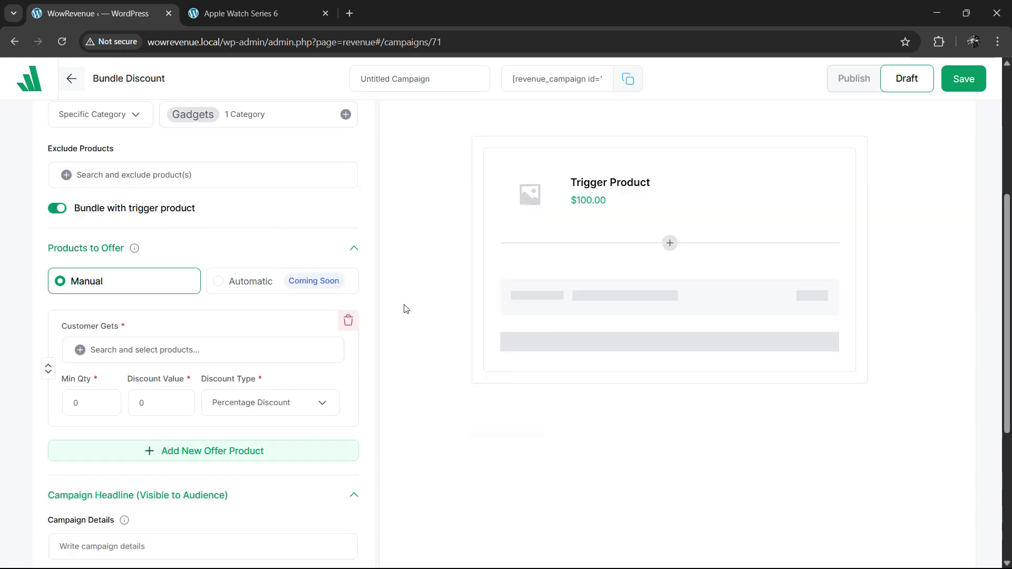
mouse_move(136, 256)
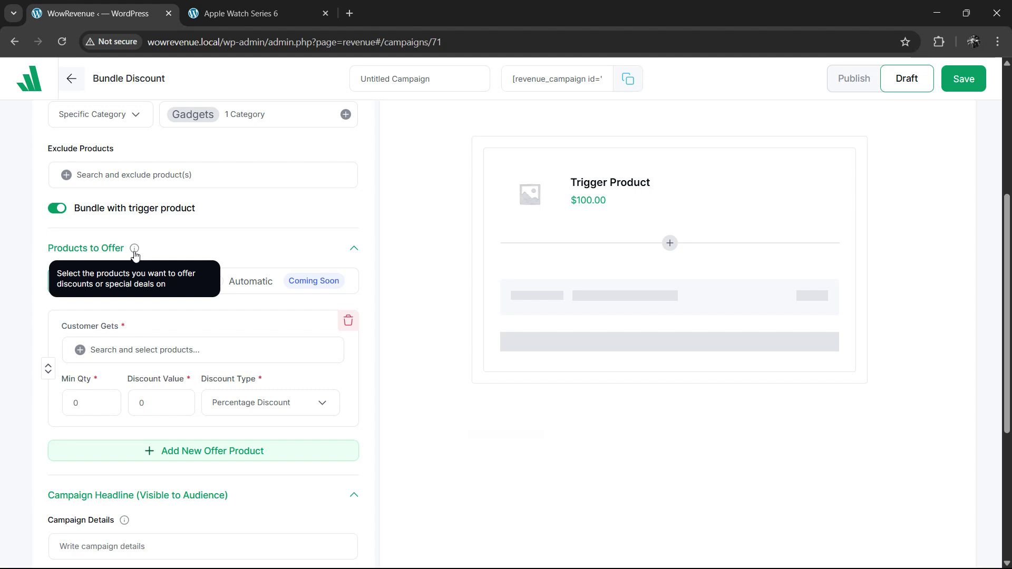
left_click_drag(47, 248, 126, 253)
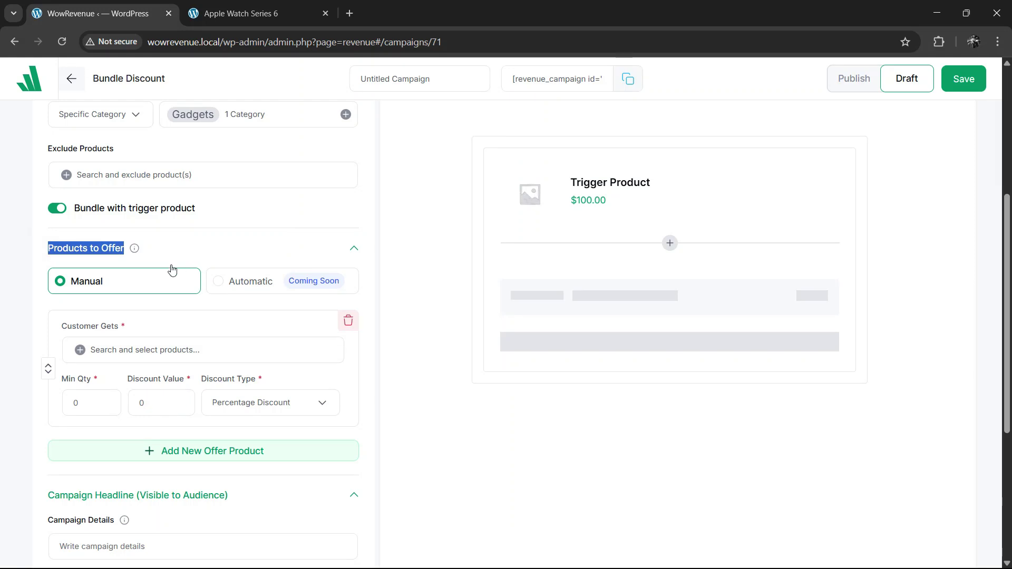
Offer Apple Watch Series 6 and XBOX Elite Controller in the bundle, then save and continue.
left_click(147, 285)
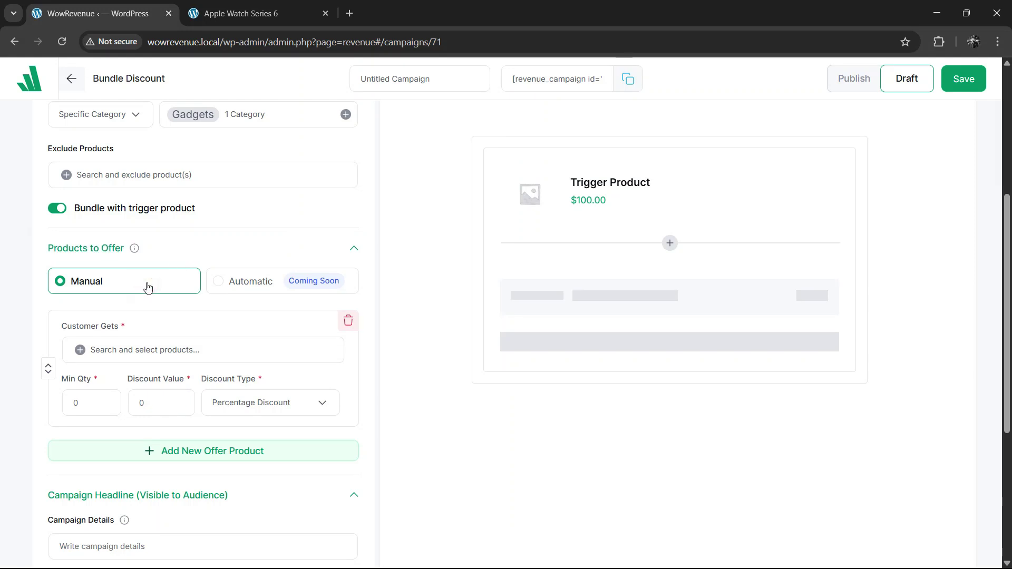
left_click(141, 353)
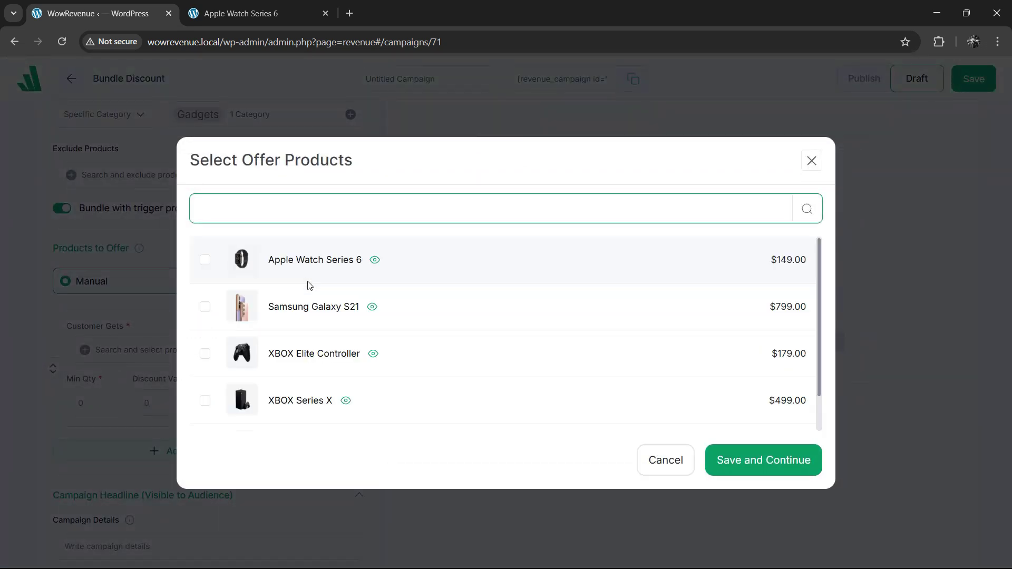
left_click(315, 267)
left_click(291, 375)
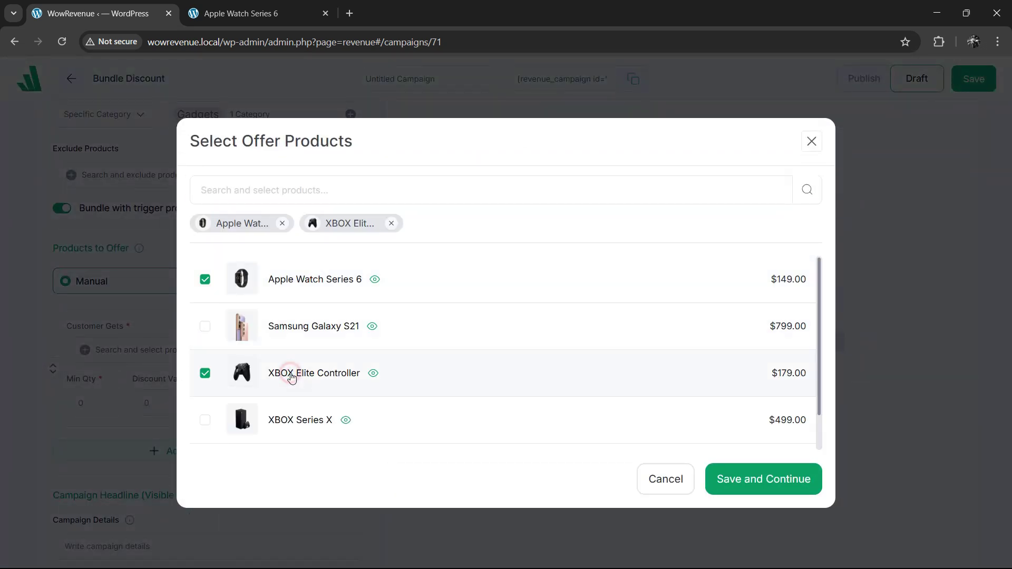
left_click(748, 480)
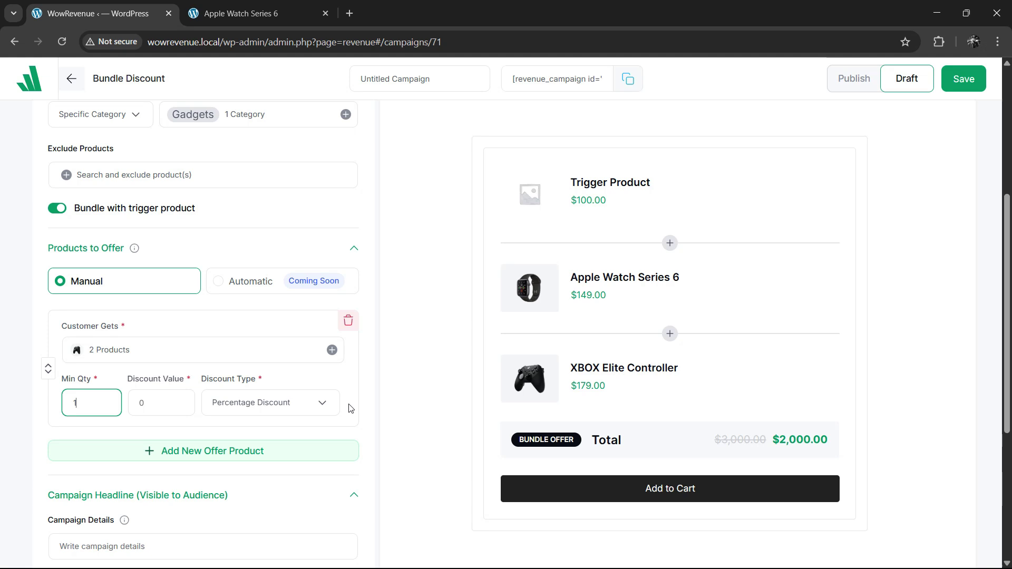
Keep Percentage Discount as the type and set the discount value to 10.
left_click(311, 411)
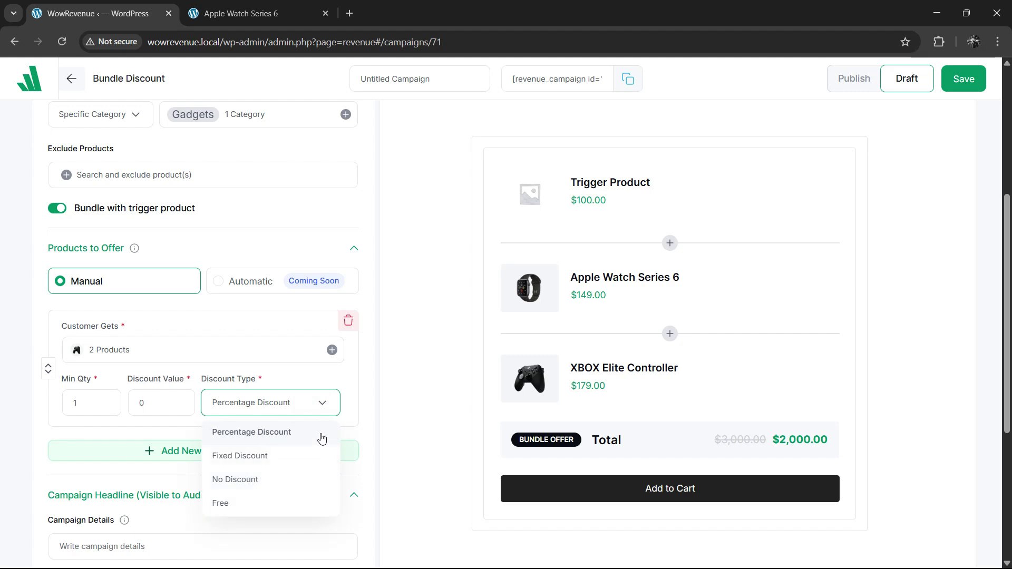
left_click(156, 405)
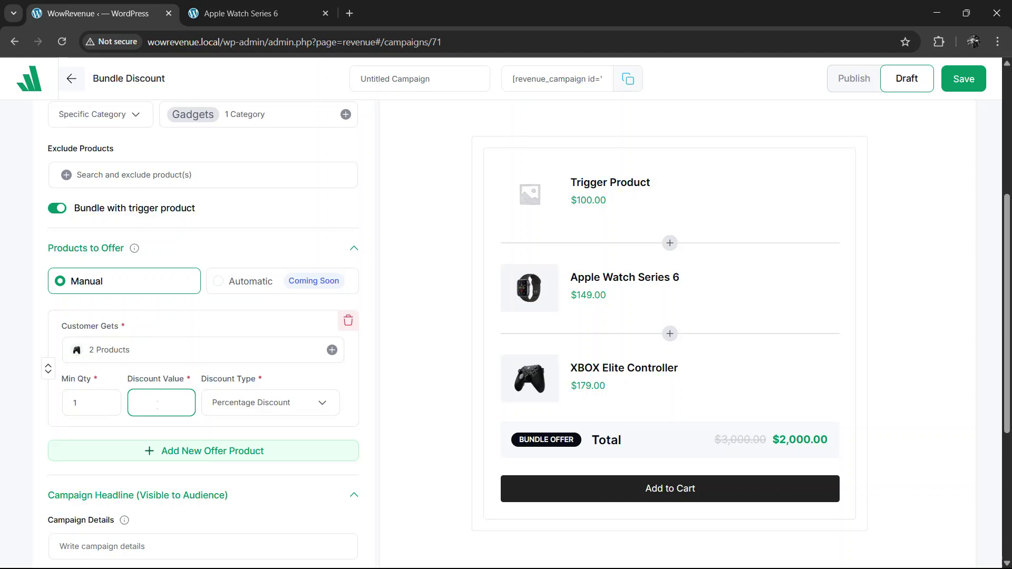
type("10")
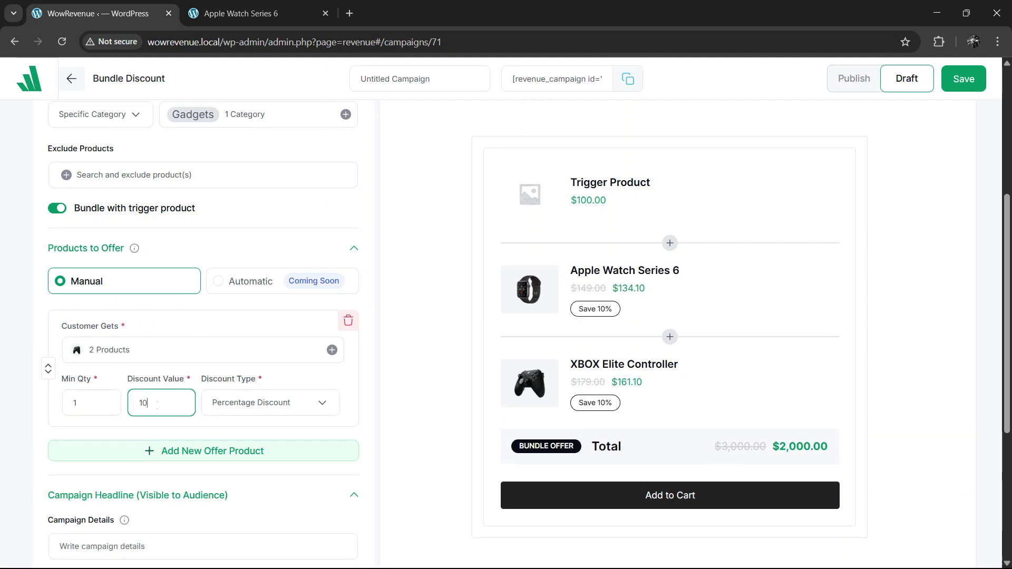
left_click(389, 406)
scroll(390, 408, "down", 5)
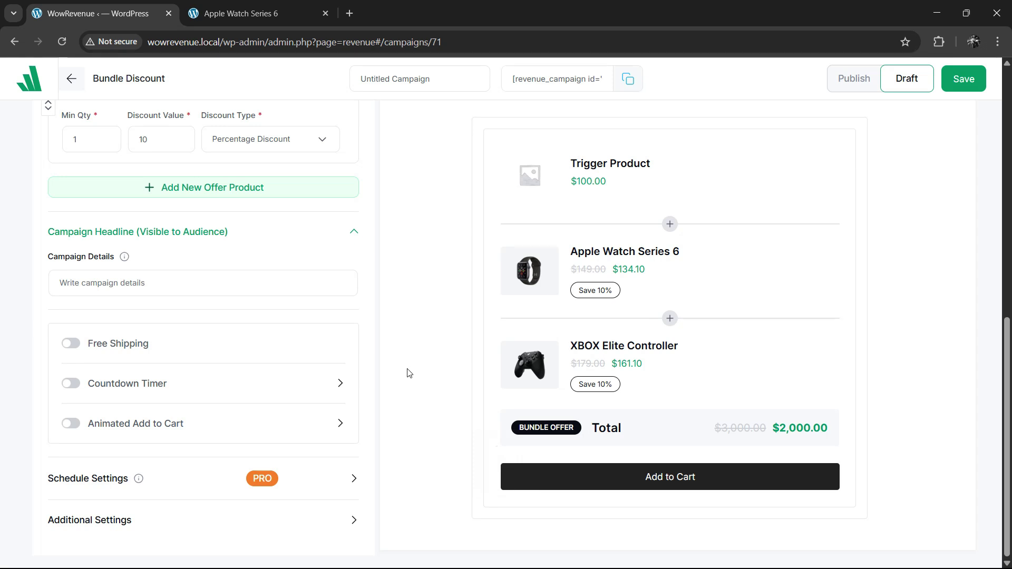
Enter 'Grab the bundle deal' as the campaign headline.
left_click_drag(36, 234, 253, 240)
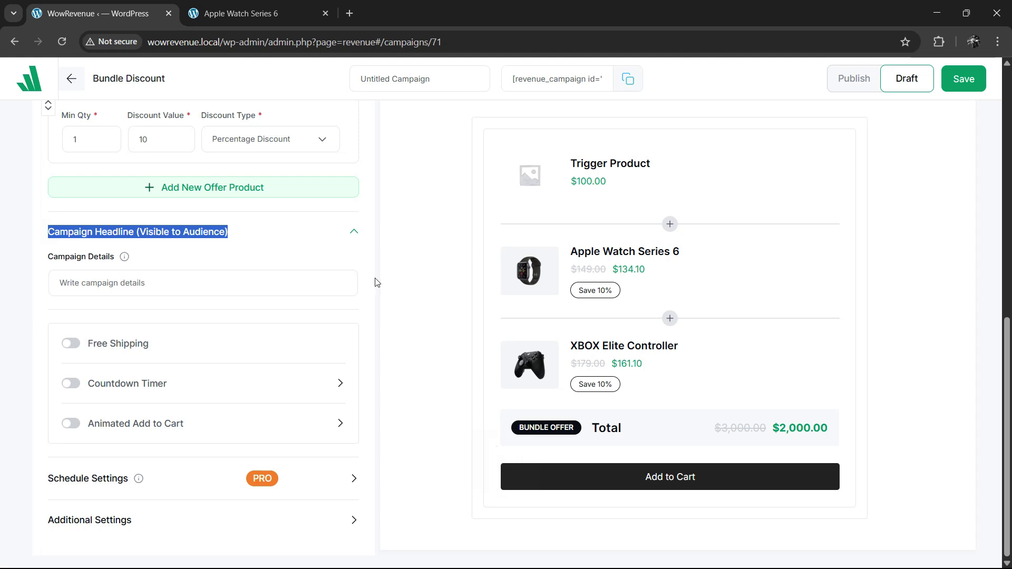
left_click(184, 283)
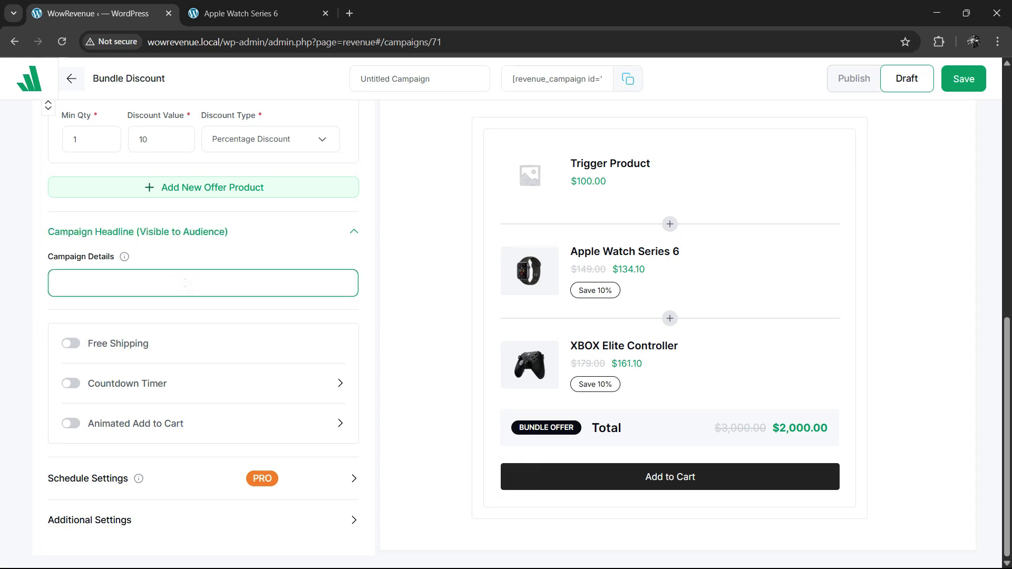
type("Grab the bundle deal")
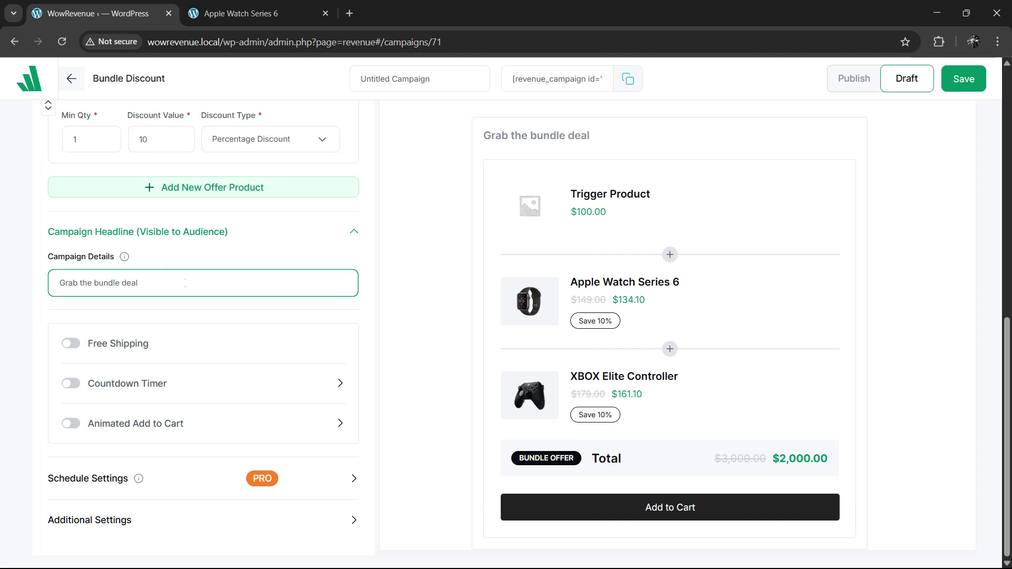
left_click(389, 322)
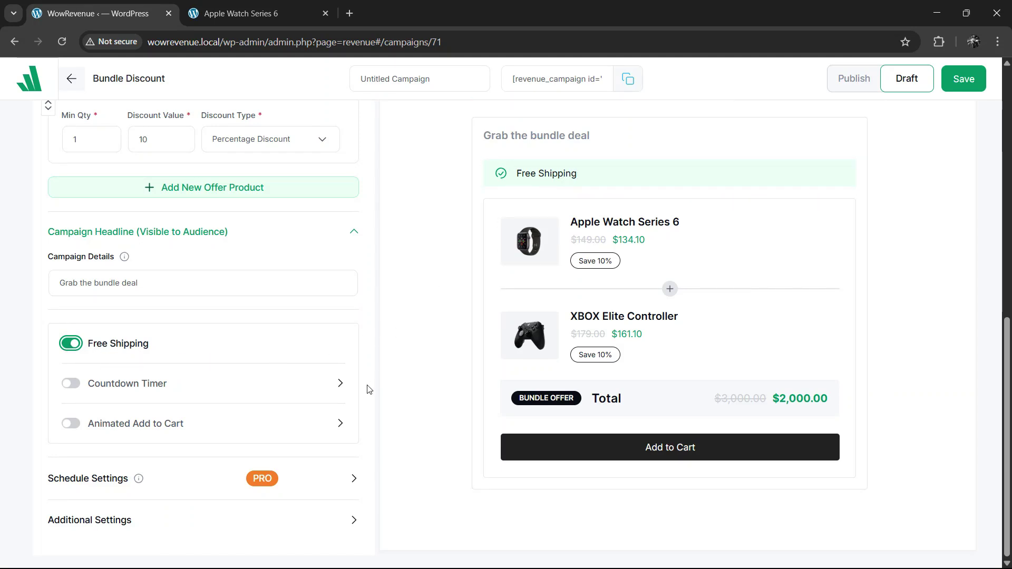
Switch on the countdown timer set to Start Now, ending June 30, 2025 at 2:00 AM.
left_click(73, 385)
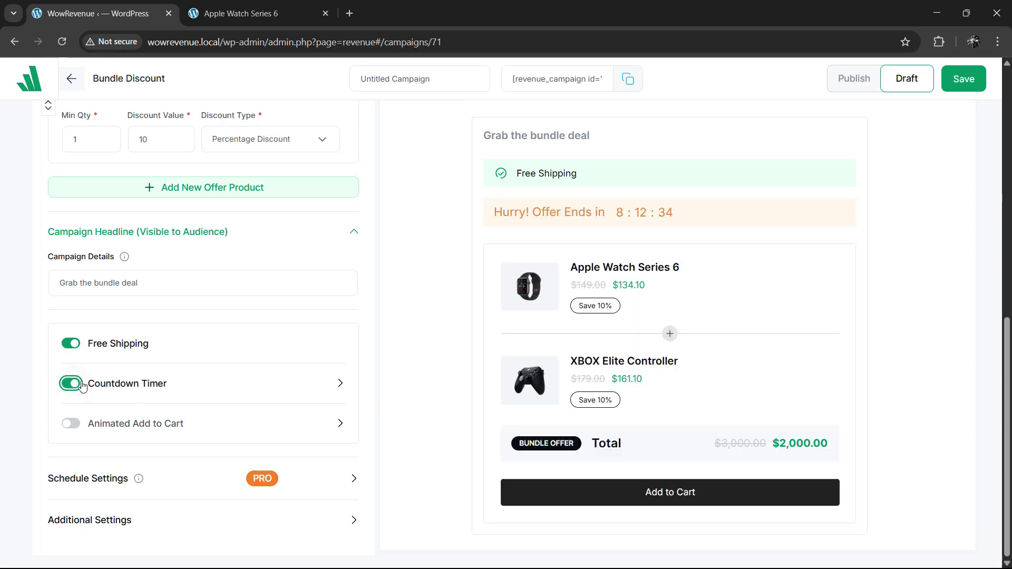
left_click(315, 391)
scroll(316, 379, "down", 1)
left_click(261, 355)
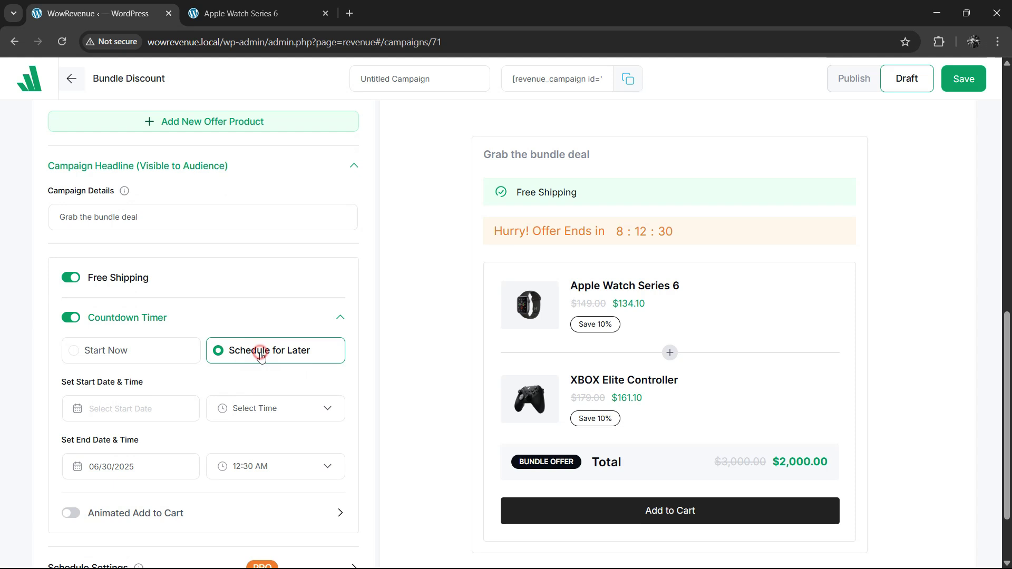
left_click(151, 351)
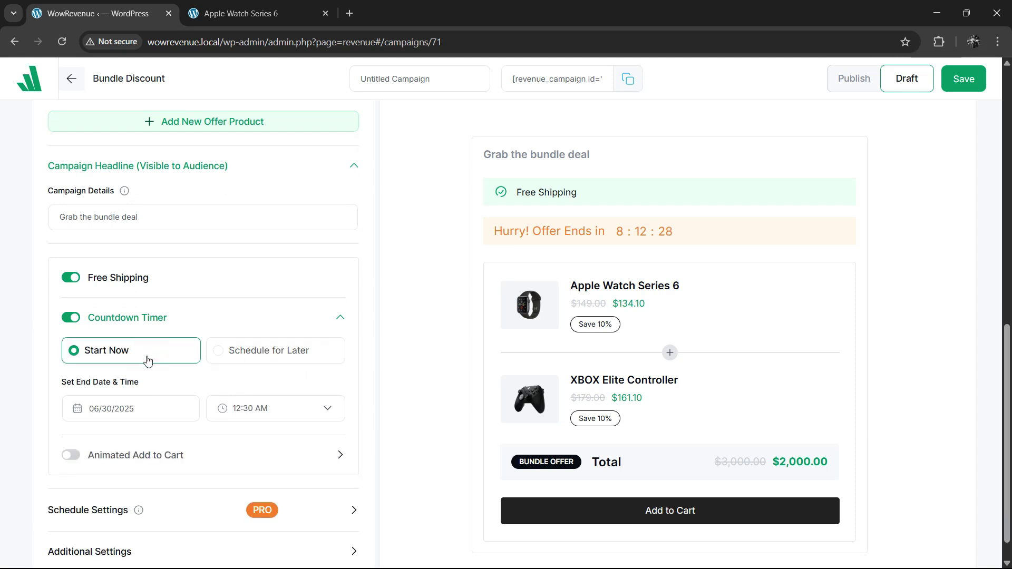
left_click(142, 402)
left_click(135, 371)
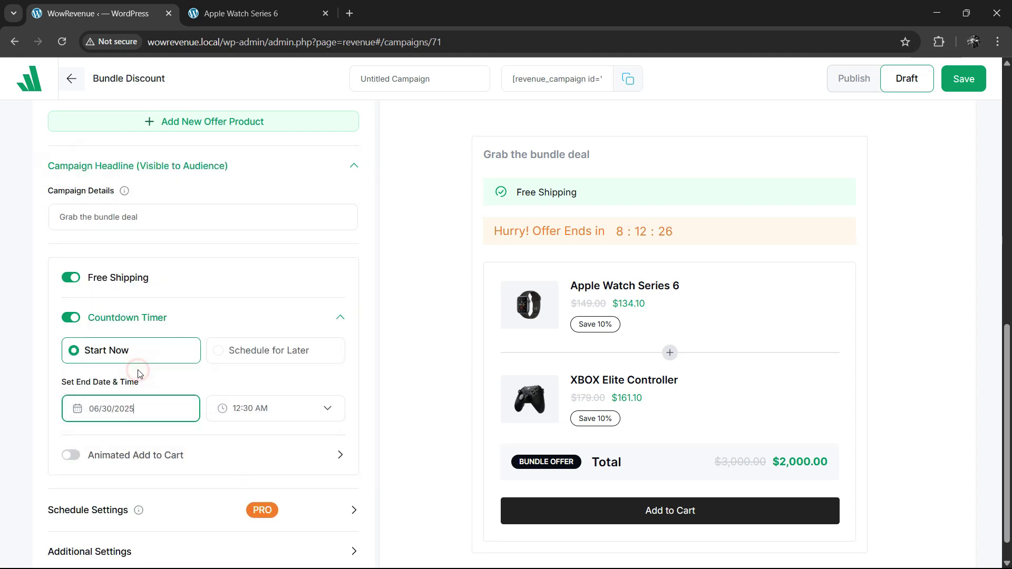
left_click(257, 415)
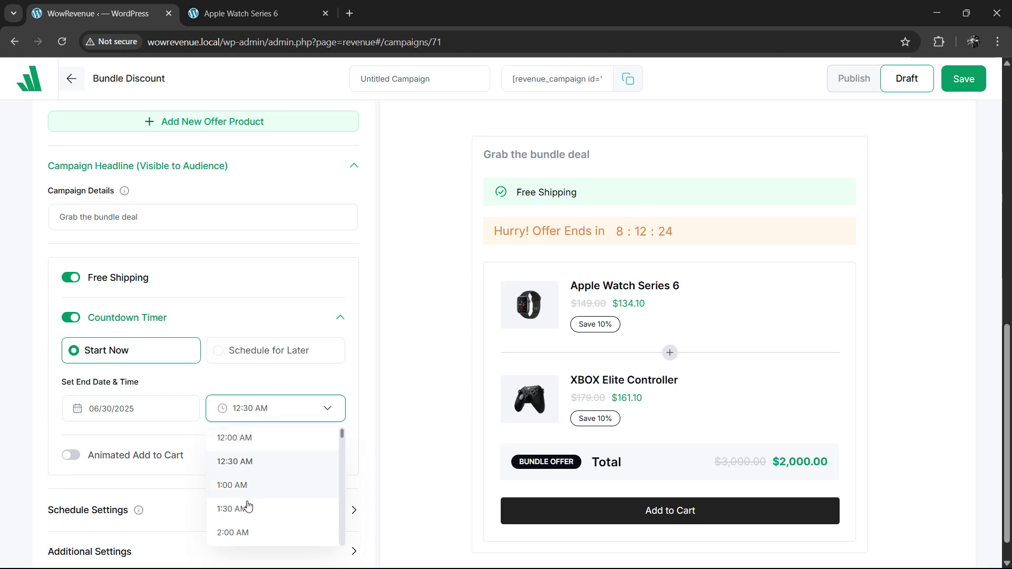
left_click(242, 532)
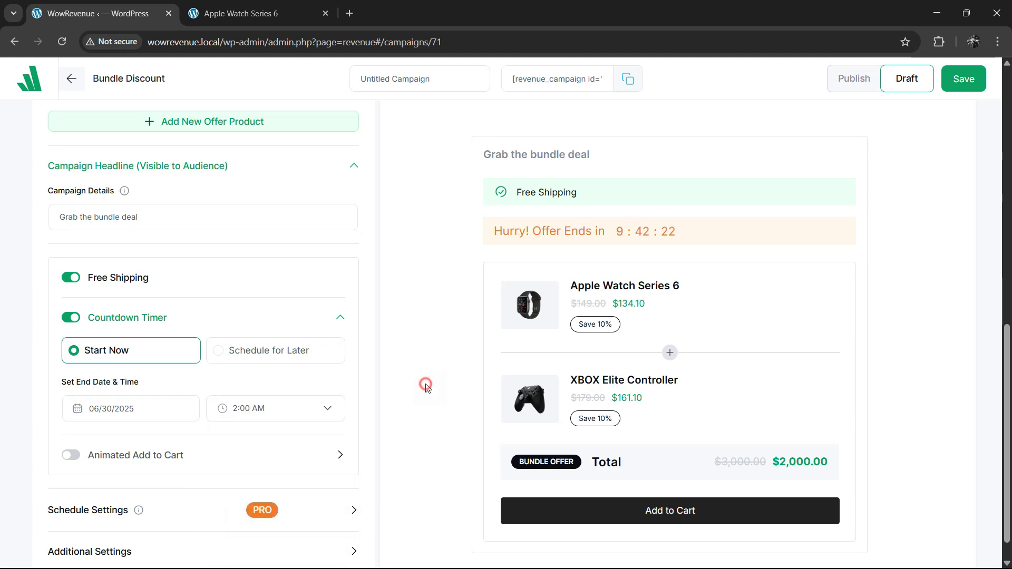
Enable the animated Add to Cart button in Loop mode with Zoom style and 2-second delay.
left_click(72, 455)
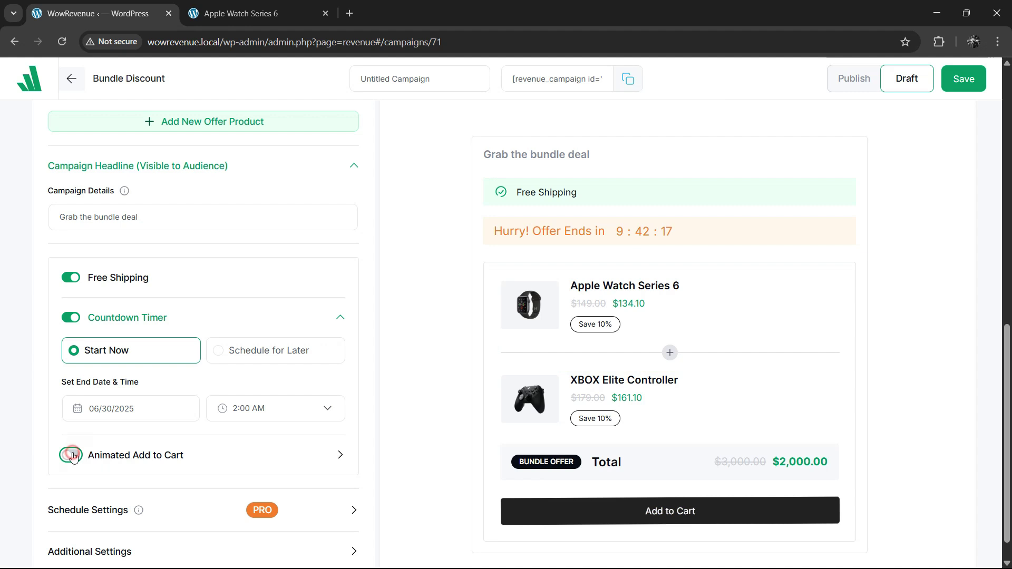
scroll(237, 435, "down", 1)
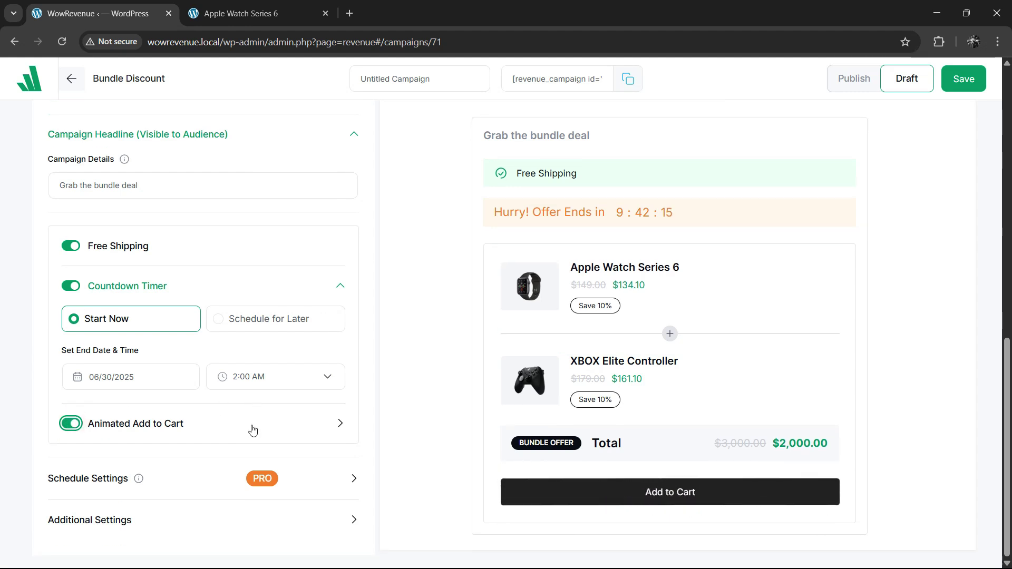
left_click(252, 425)
scroll(252, 425, "down", 3)
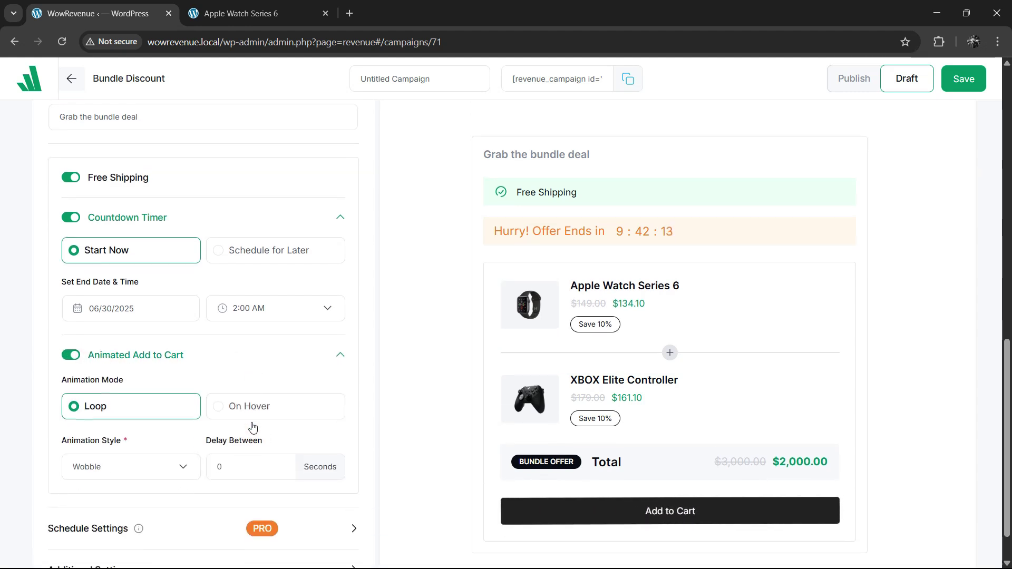
left_click(143, 416)
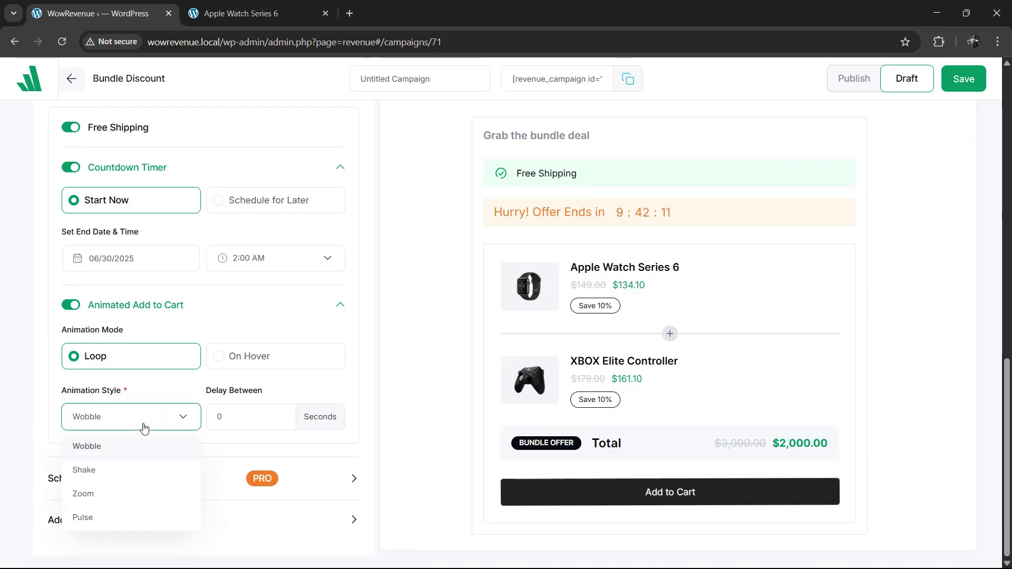
left_click(119, 491)
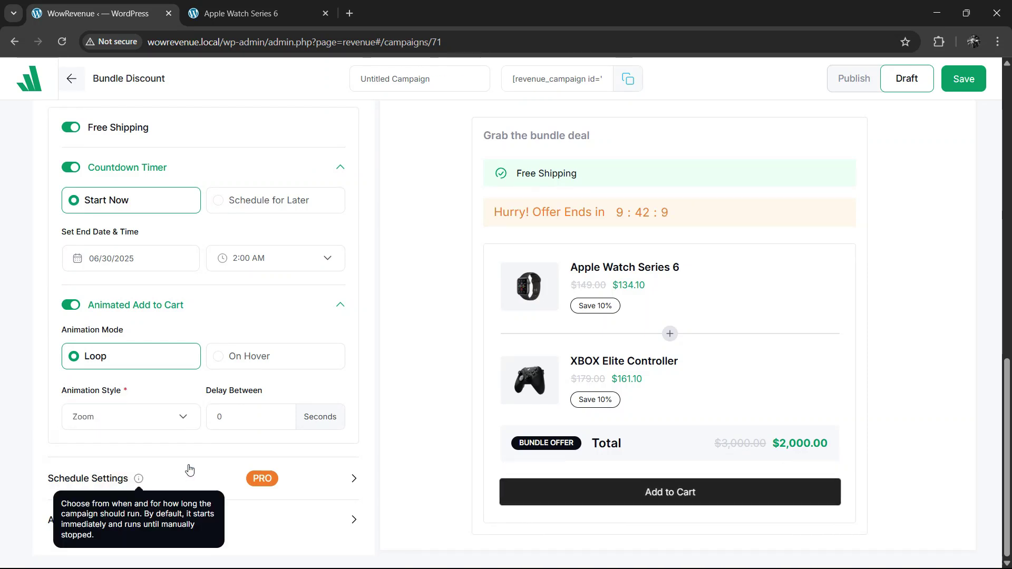
left_click(257, 417)
type("2")
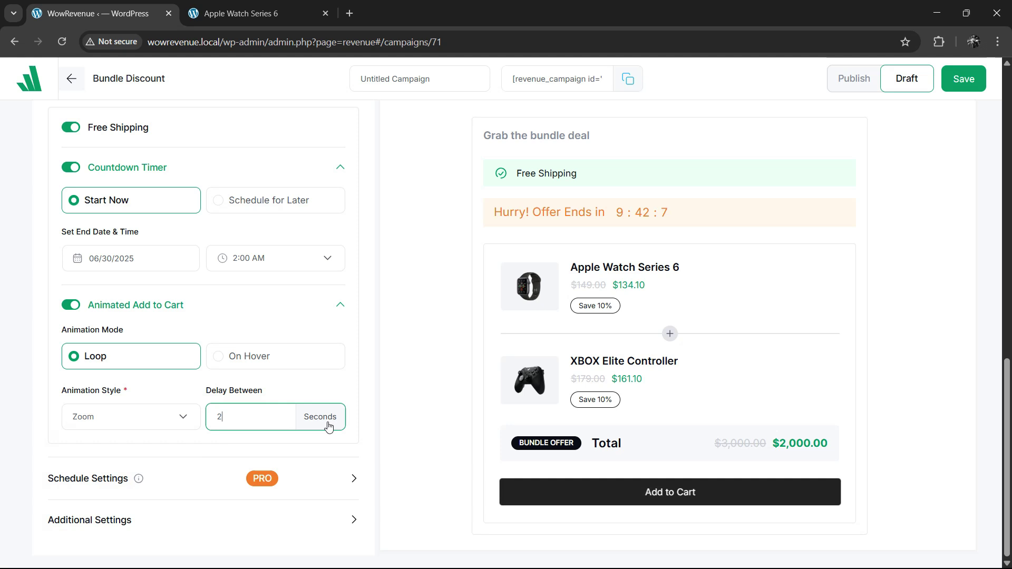
left_click(390, 420)
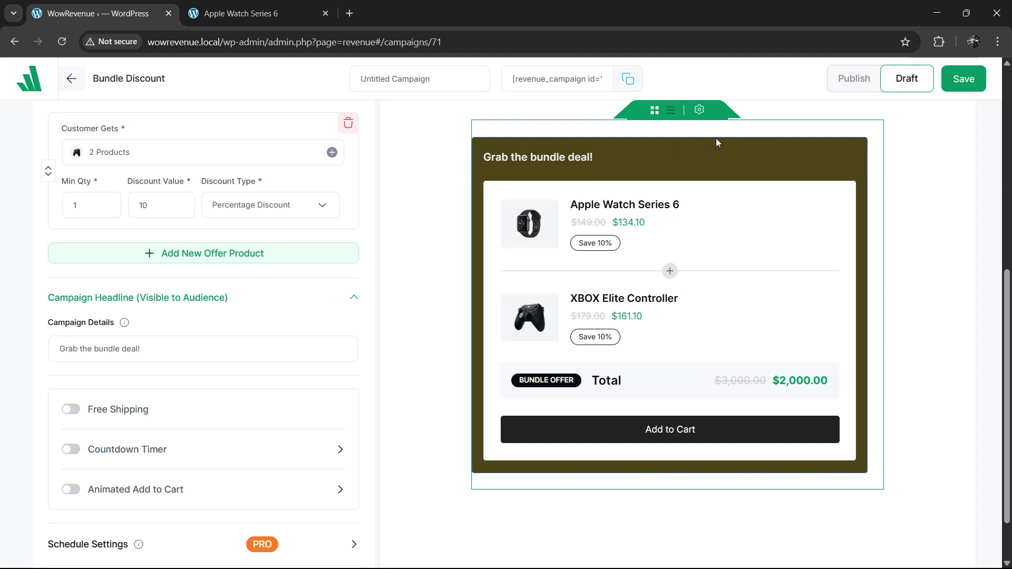
Give the bundle box a medium blue 4c58b6 background and a light greyish-blue 909ec3 border.
left_click(700, 111)
left_click(674, 86)
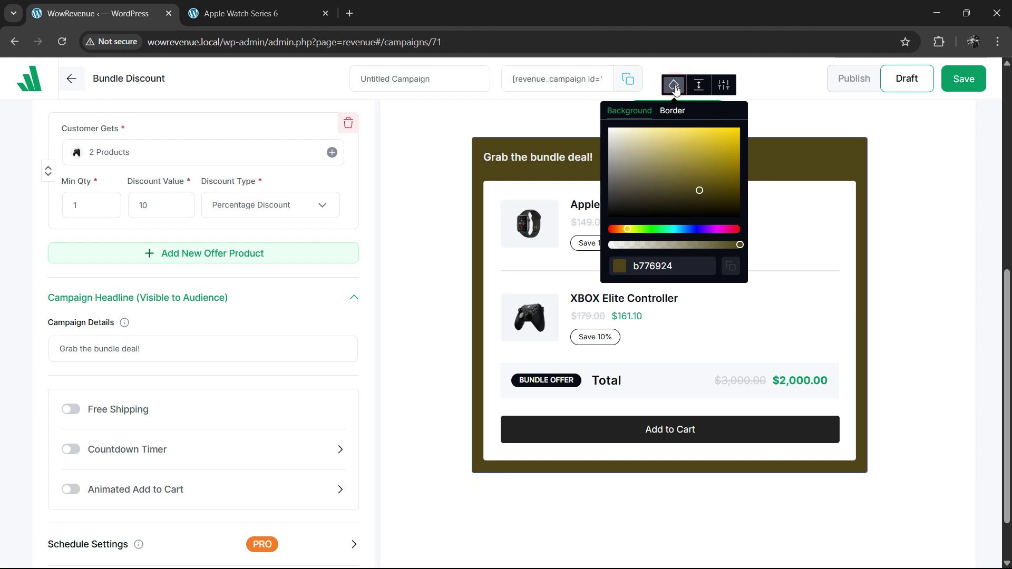
left_click(694, 228)
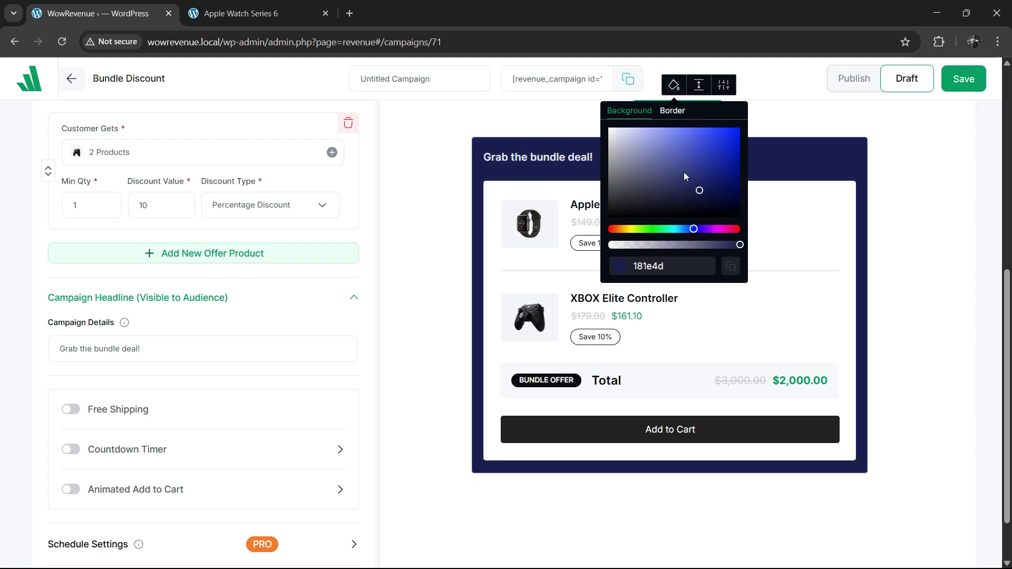
left_click(686, 155)
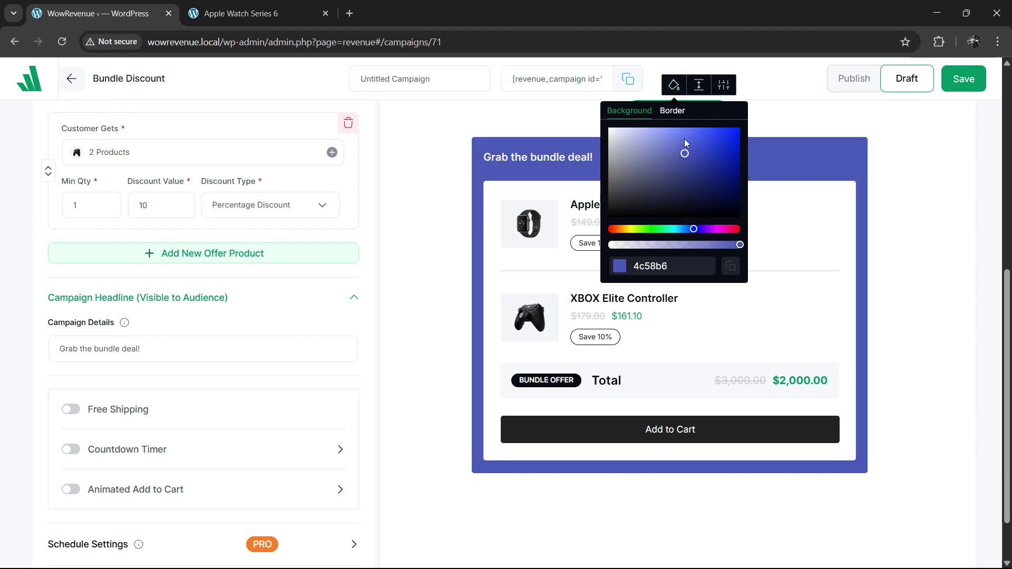
left_click(673, 110)
left_click(643, 150)
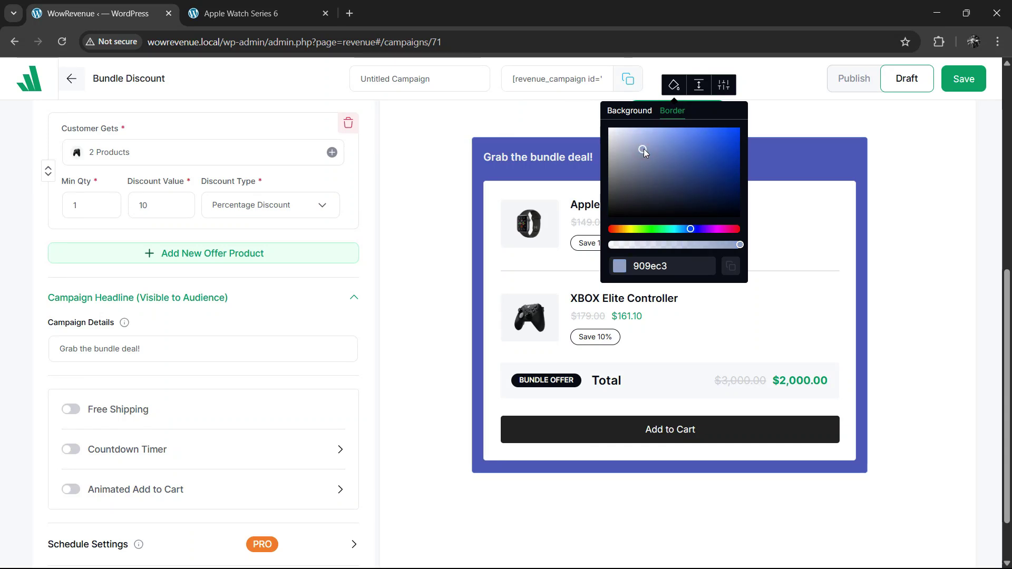
Raise the bundle box border width to 3 px and view the Apple Watch Series 6 product page.
left_click(702, 86)
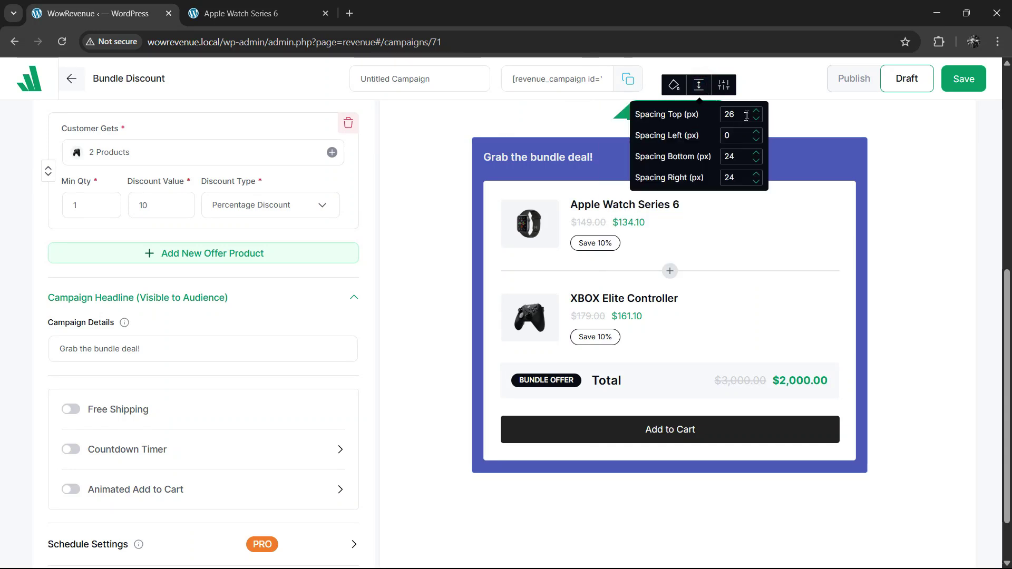
left_click(724, 86)
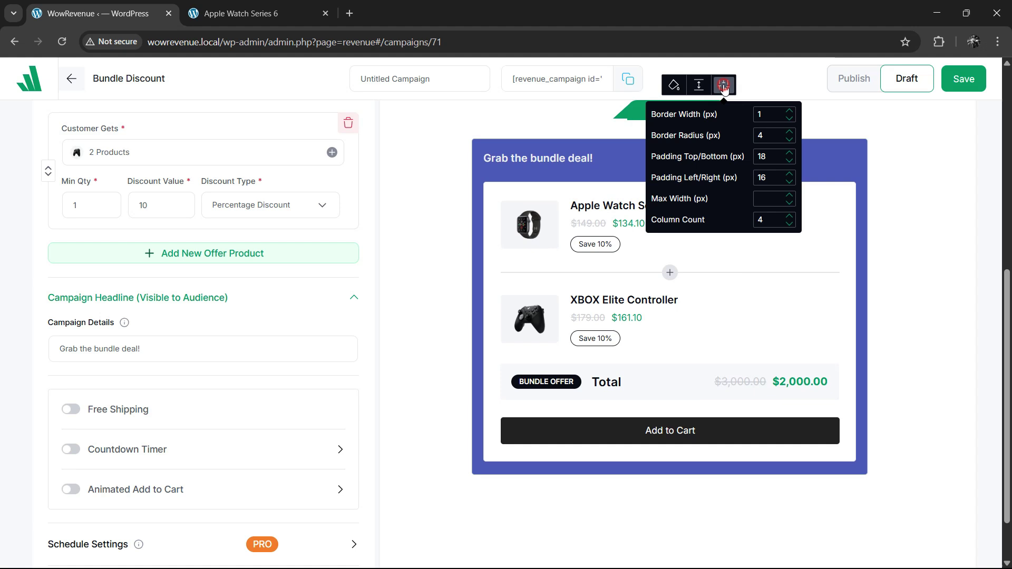
double_click(790, 112)
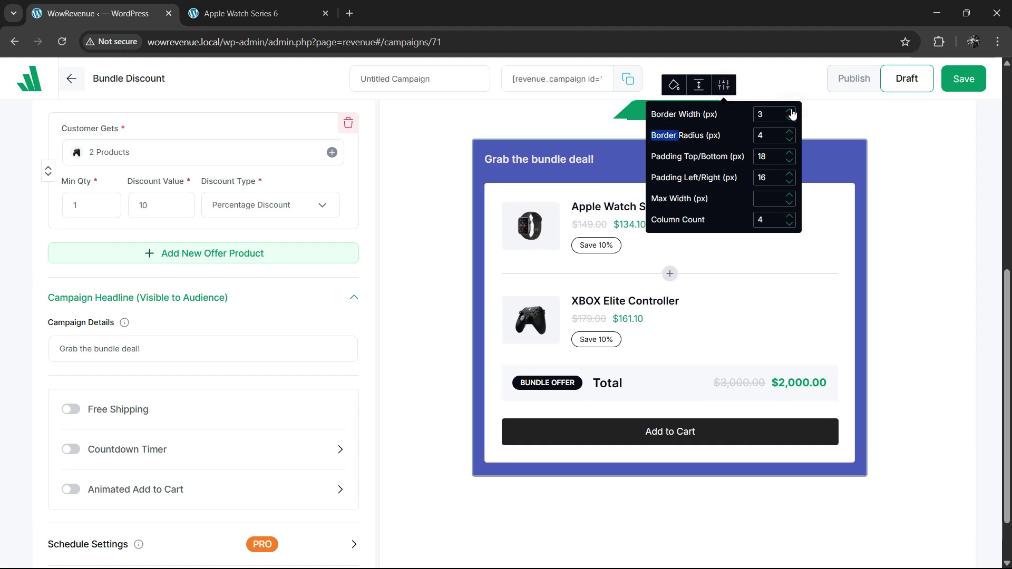
left_click(909, 309)
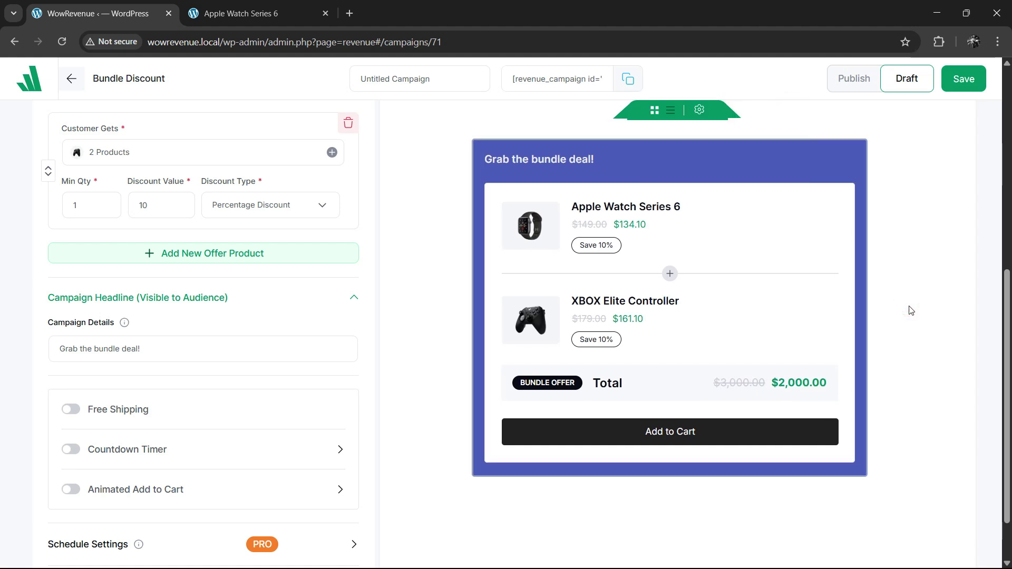
key("ctrl+Tab")
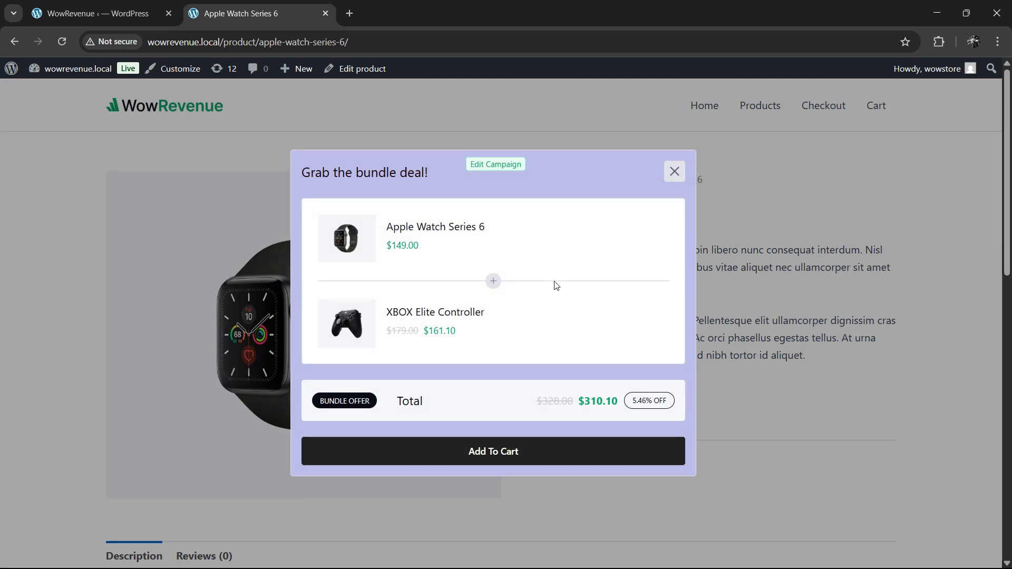
Add the $310.10 Apple Watch Series 6 and XBOX Elite Controller bundle to the cart from the popup.
left_click(499, 454)
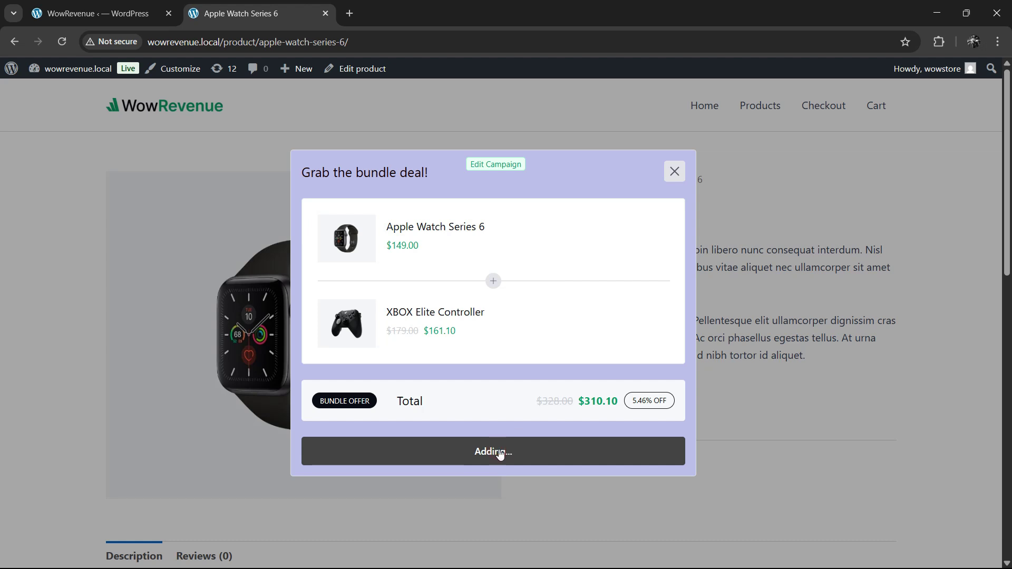